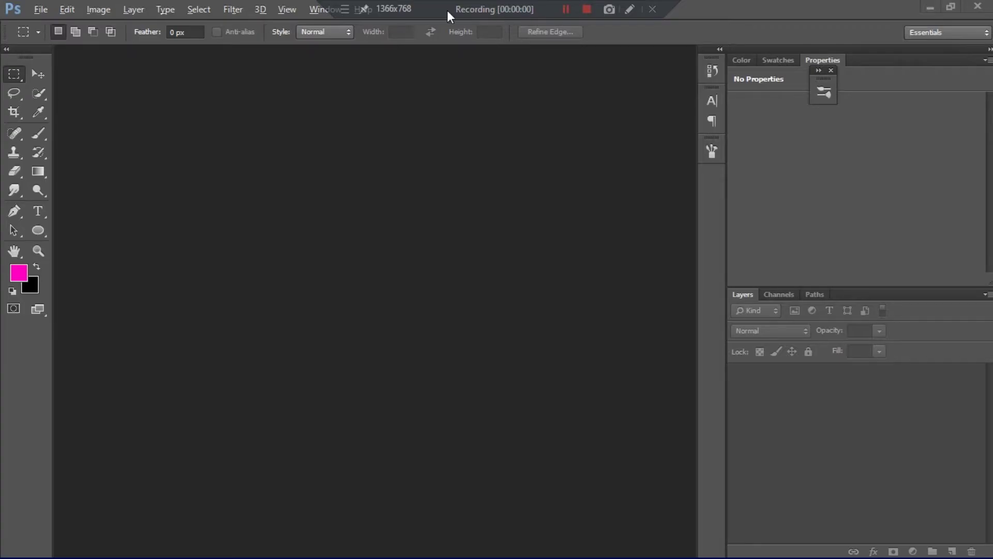
Convert the road photo's background into an editable layer and select the road and fields with Quick Selection.
double_click(802, 377)
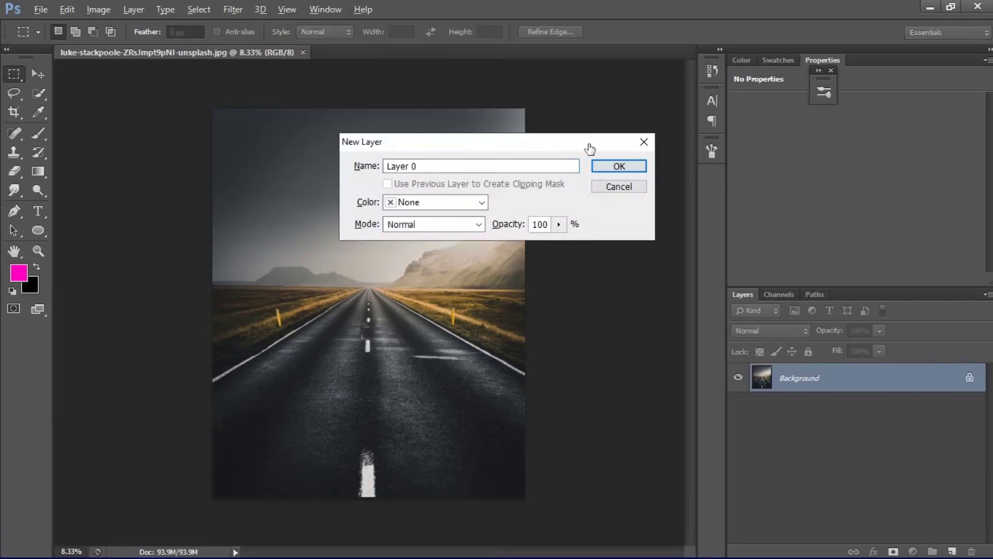
left_click(619, 166)
scroll(419, 318, "up", 7)
scroll(419, 318, "down", 5)
scroll(282, 258, "up", 6)
scroll(222, 306, "down", 2)
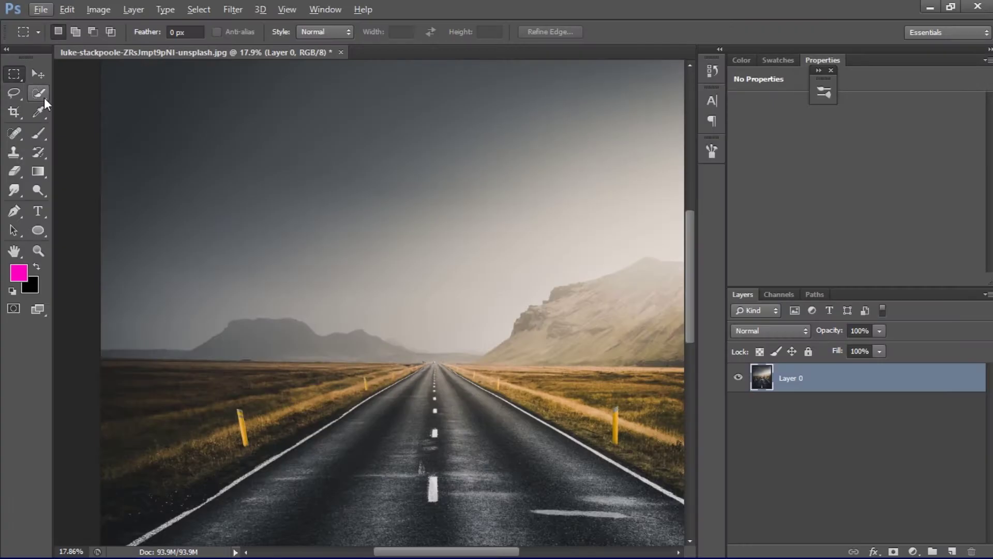
left_click(161, 422)
mouse_move(221, 209)
left_mouse_down()
mouse_move(623, 233)
mouse_move(617, 276)
mouse_move(558, 294)
mouse_move(463, 367)
mouse_move(653, 378)
mouse_move(454, 349)
mouse_move(507, 340)
left_mouse_up()
Refine the selection edge with Smart Radius enabled, brushing along the horizon across the photo's full width.
key("ctrl+alt+r")
double_click(688, 98)
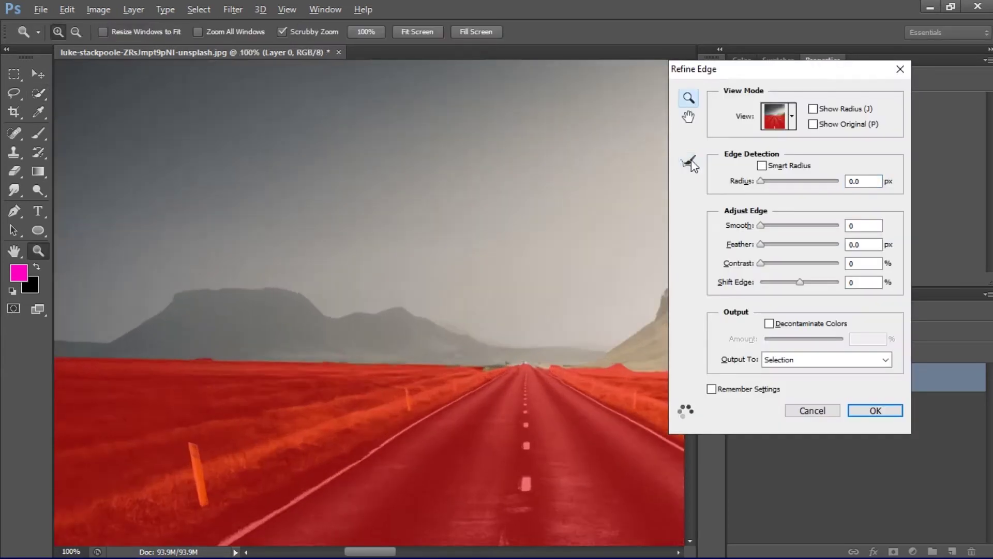
left_click(688, 163)
left_click(762, 166)
scroll(370, 387, "down", 4)
left_click_drag(375, 392, 119, 392)
mouse_move(313, 401)
left_mouse_down()
mouse_move(411, 388)
mouse_move(613, 401)
mouse_move(347, 402)
left_mouse_up()
mouse_move(429, 404)
left_mouse_down()
mouse_move(550, 395)
mouse_move(126, 360)
left_mouse_up()
left_click_drag(375, 368, 656, 376)
mouse_move(657, 383)
left_mouse_down()
mouse_move(243, 295)
mouse_move(57, 282)
left_mouse_up()
key("Return")
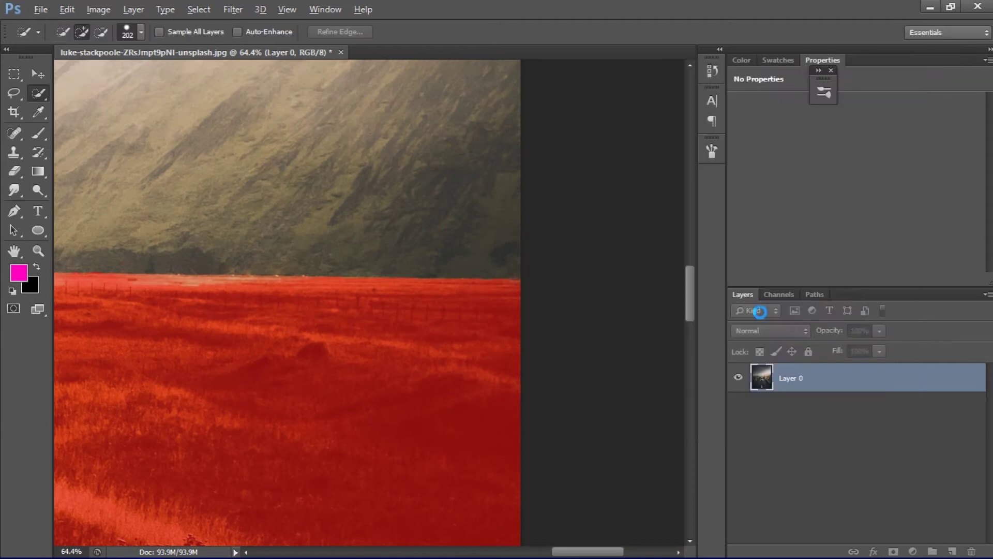
Cut the selected road and fields onto a new layer and hide the remaining sky layer.
key("ctrl+shift+j")
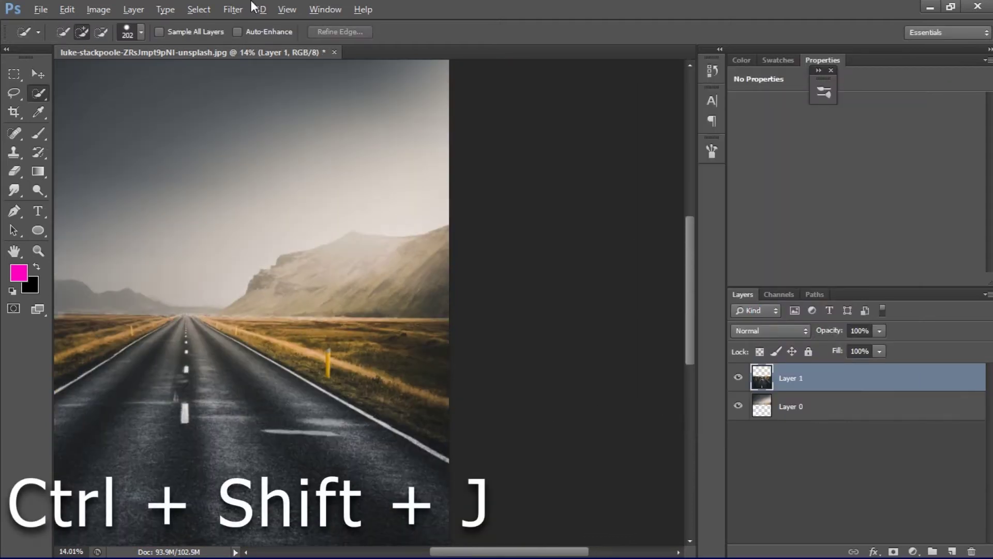
left_click(739, 406)
left_click(739, 407)
left_click(738, 406)
left_click(739, 406)
Place the moon photo beneath the road layer and enlarge it until the moon fills most of the sky.
left_click_drag(451, 302, 614, 301)
left_click(36, 8)
left_click(78, 243)
left_click(478, 187)
left_click(676, 349)
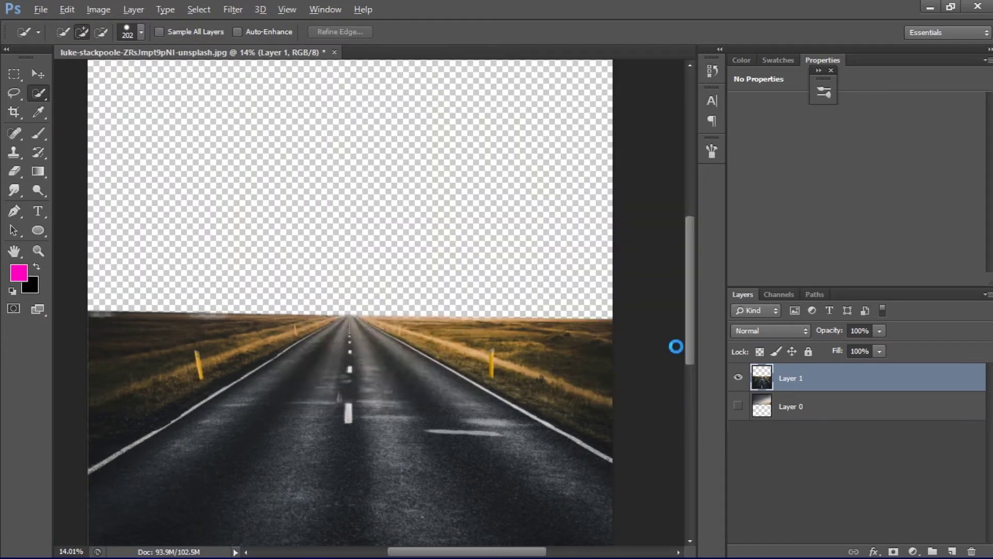
left_click_drag(589, 522, 638, 451)
key("ctrl+bracketleft")
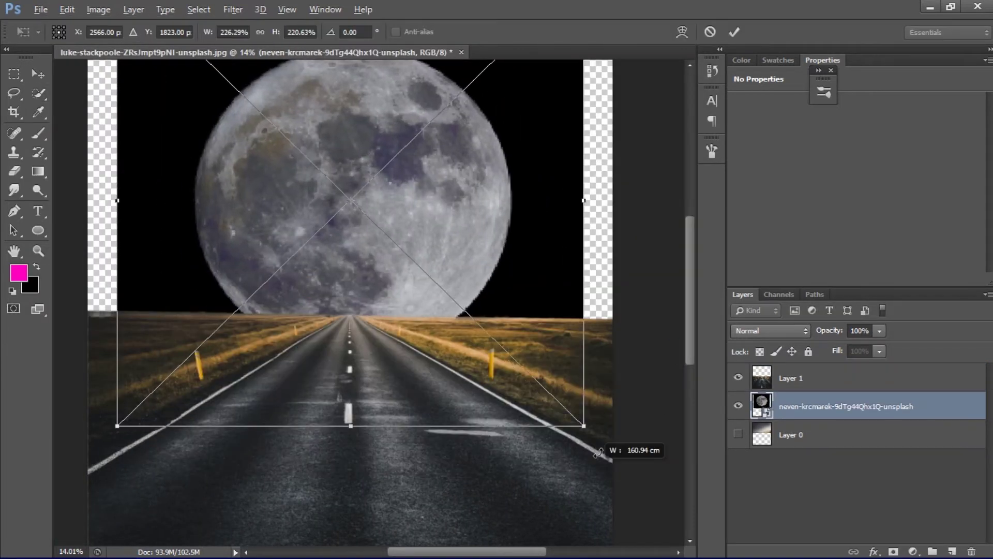
left_click_drag(595, 435, 649, 439)
key("Return")
Isolate the moon with Quick Selection and remove the black background around it.
scroll(167, 221, "up", 3)
mouse_move(165, 177)
left_mouse_down()
mouse_move(170, 419)
mouse_move(574, 207)
left_mouse_up()
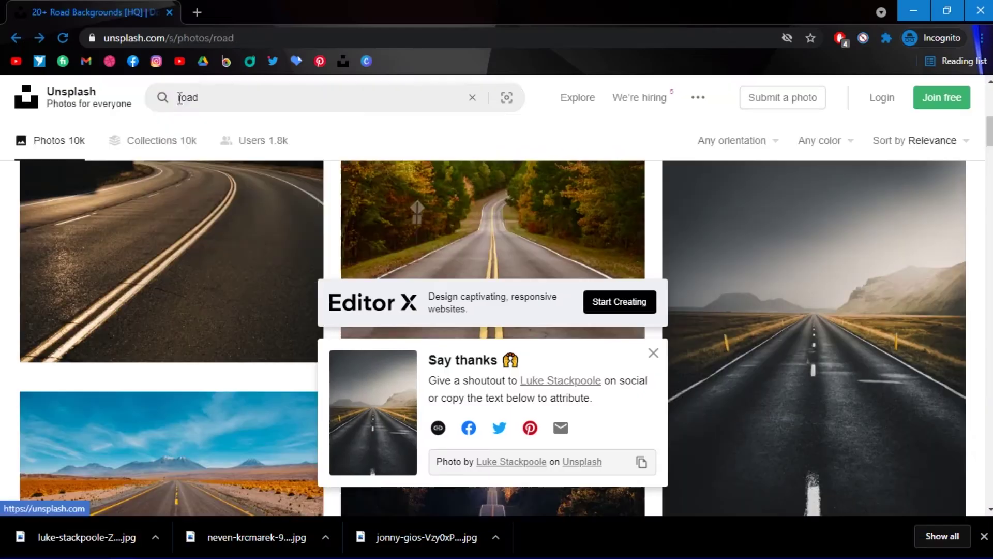
Switch to the browser and search Unsplash for sky photos.
triple_click(146, 107)
type("sky")
key("Return")
scroll(233, 292, "down", 5)
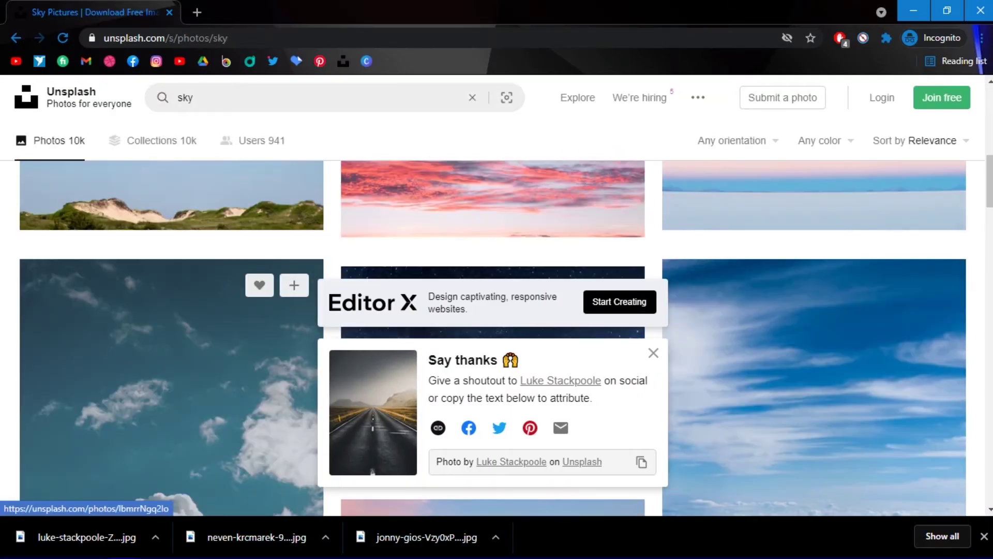
Narrow the Unsplash search to night sky and download the blue and purple galaxy photo.
double_click(185, 97)
type("night")
key("Return")
scroll(142, 326, "up", 10)
left_click(143, 325)
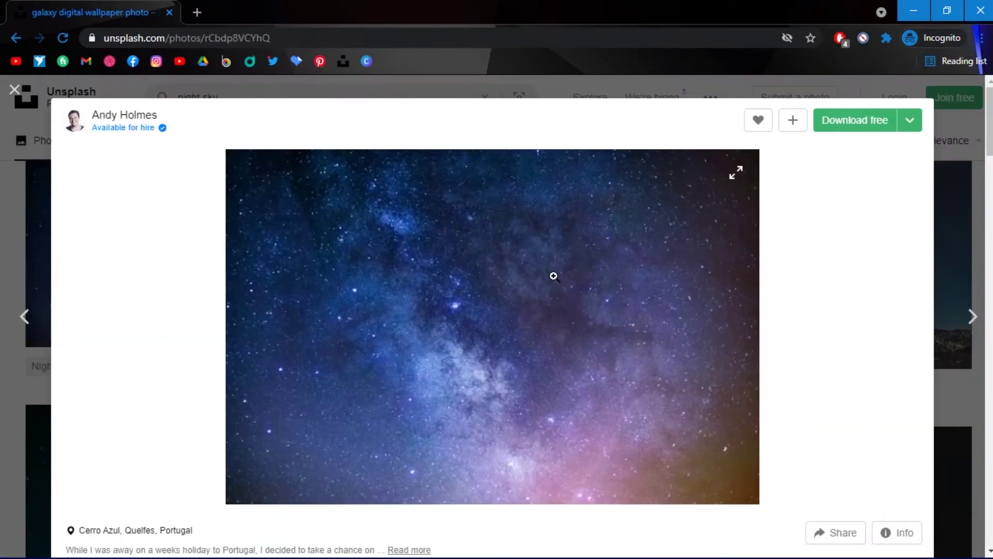
left_click(842, 127)
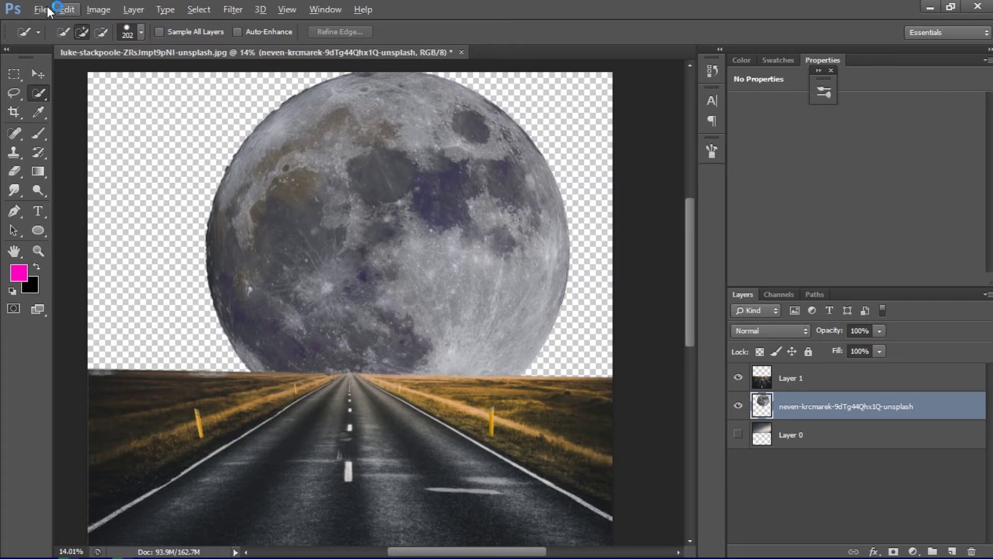
Switch back to Photoshop and place the downloaded galaxy photo directly above the hidden sky layer.
left_click(757, 442)
left_click(41, 9)
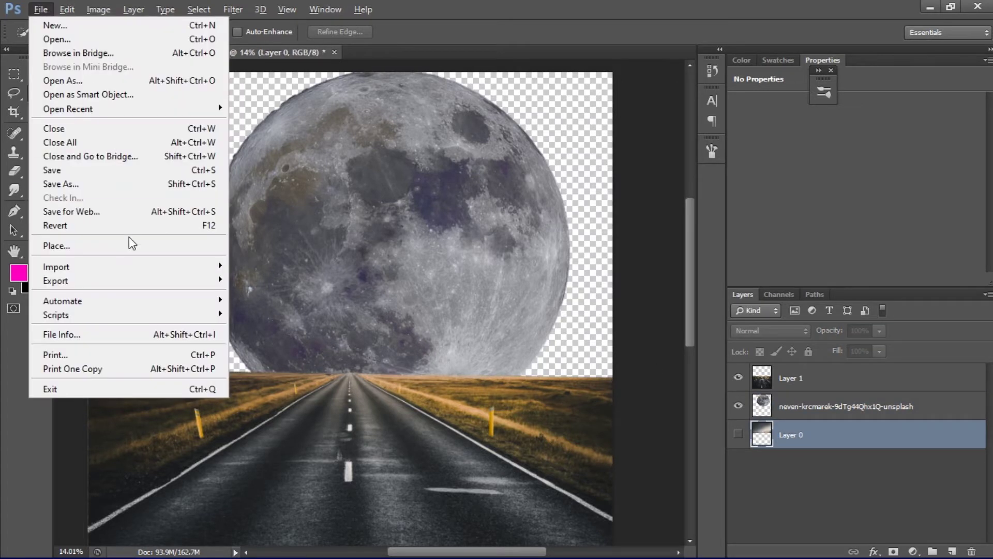
left_click(128, 240)
scroll(543, 248, "down", 2)
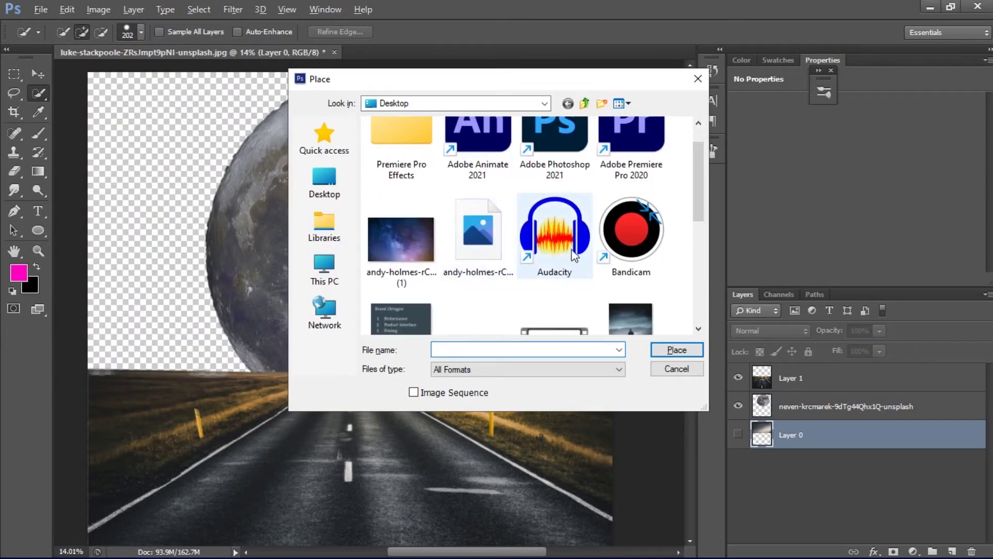
left_click(478, 191)
left_click(677, 350)
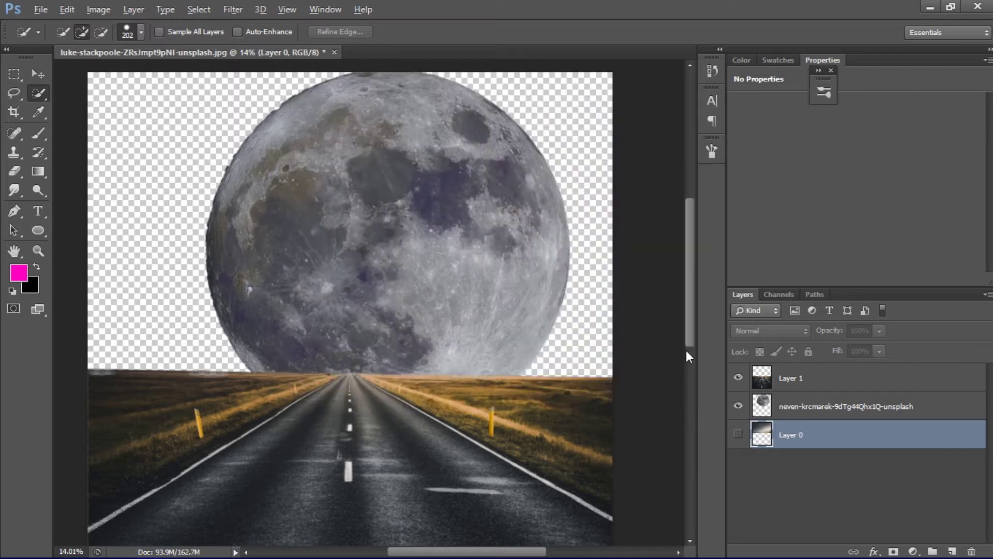
Stretch the galaxy photo to about 136% width and 178% height so it covers the sky behind the moon.
left_click_drag(133, 145, 102, 100)
scroll(348, 290, "right", 3)
scroll(506, 430, "down", 3)
left_click_drag(597, 483, 618, 496)
scroll(637, 362, "down", 3)
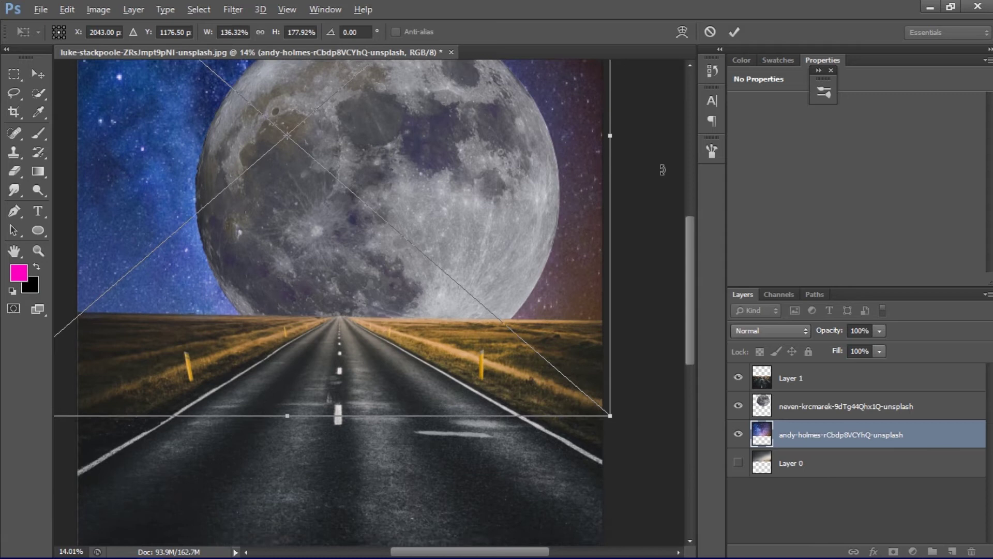
scroll(661, 168, "up", 1)
left_click(734, 33)
Place the photo of the standing man, move it to the top of the layer stack and enlarge it.
left_click(39, 11)
left_click(73, 247)
scroll(473, 224, "down", 3)
double_click(427, 327)
left_click_drag(836, 434, 836, 373)
scroll(487, 363, "down", 3)
left_click_drag(496, 417, 590, 524)
key("Return")
Select the man with Quick Selection and subtract the gaps between his arm and body.
key("ctrl+plus")
key("ctrl+plus")
key("ctrl+plus")
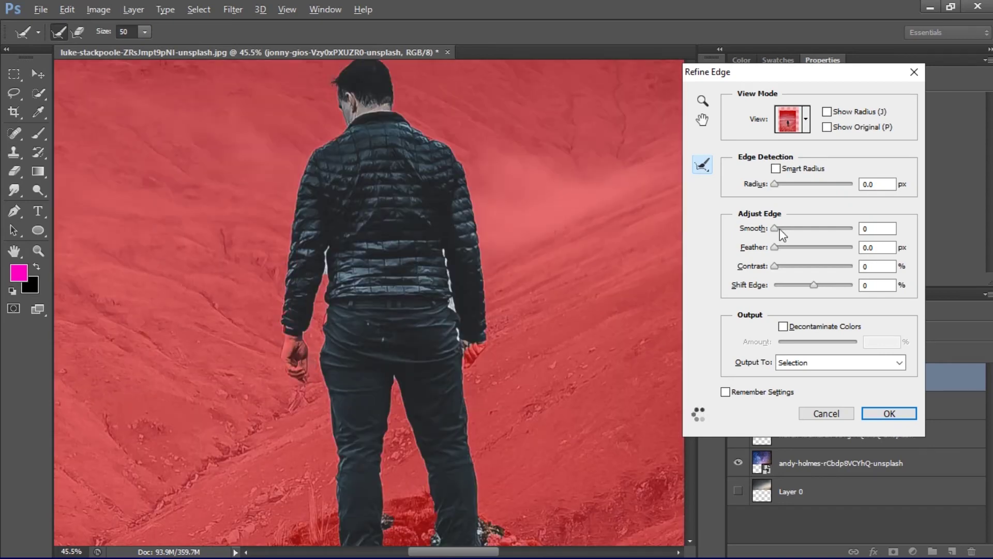
left_click(827, 413)
left_click(321, 251, "alt")
scroll(452, 247, "up", 5, "alt")
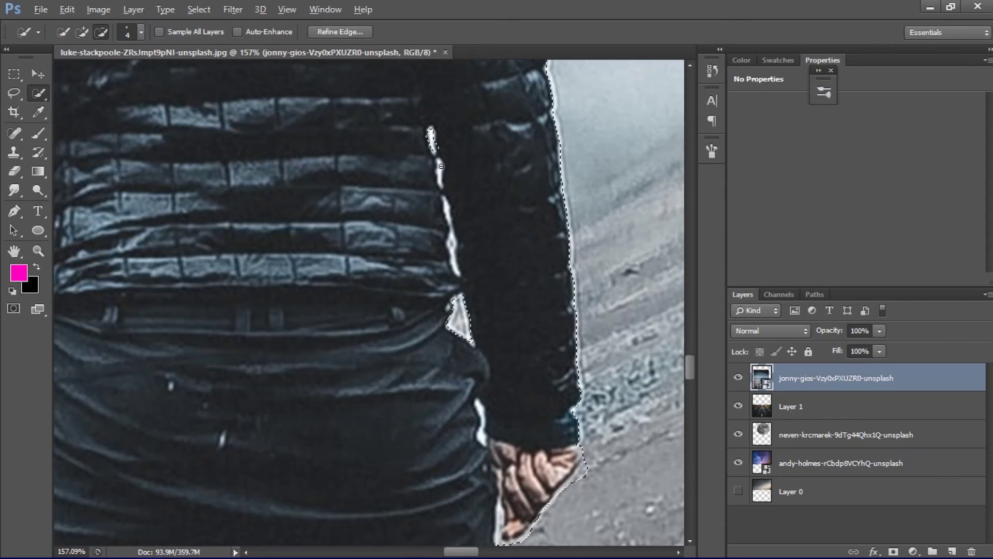
scroll(414, 279, "down", 10)
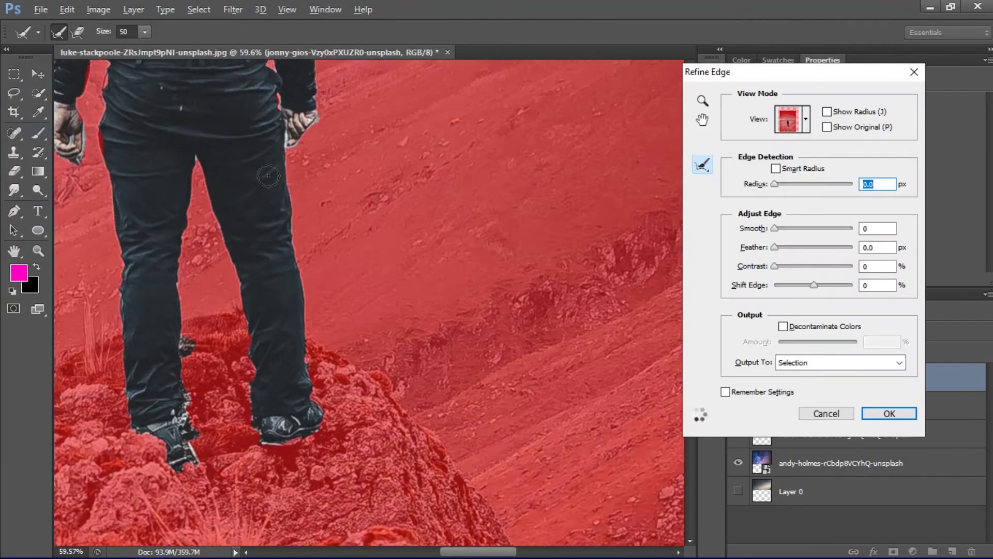
Apply Refine Edge to the man's selection and separate him onto his own layer.
scroll(266, 225, "up", 3, "alt")
scroll(263, 404, "up", 5)
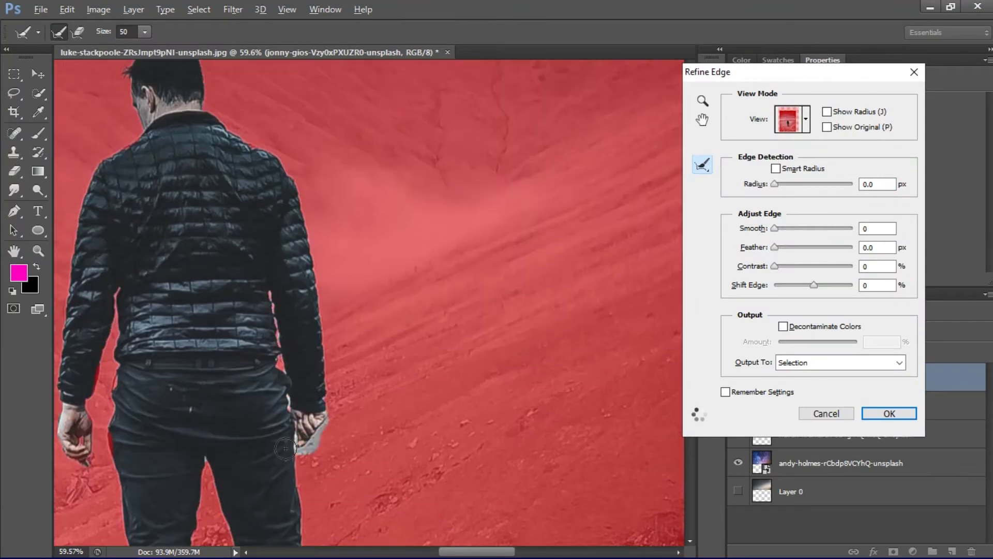
key("Return")
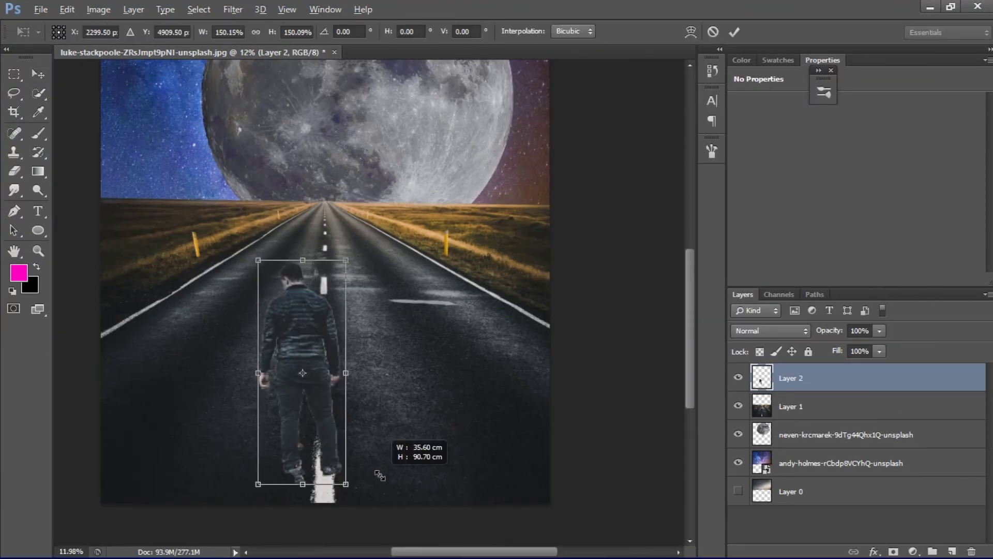
Scale the man to about 228% and position him on the road at the image's lower right.
left_click_drag(380, 425, 501, 370)
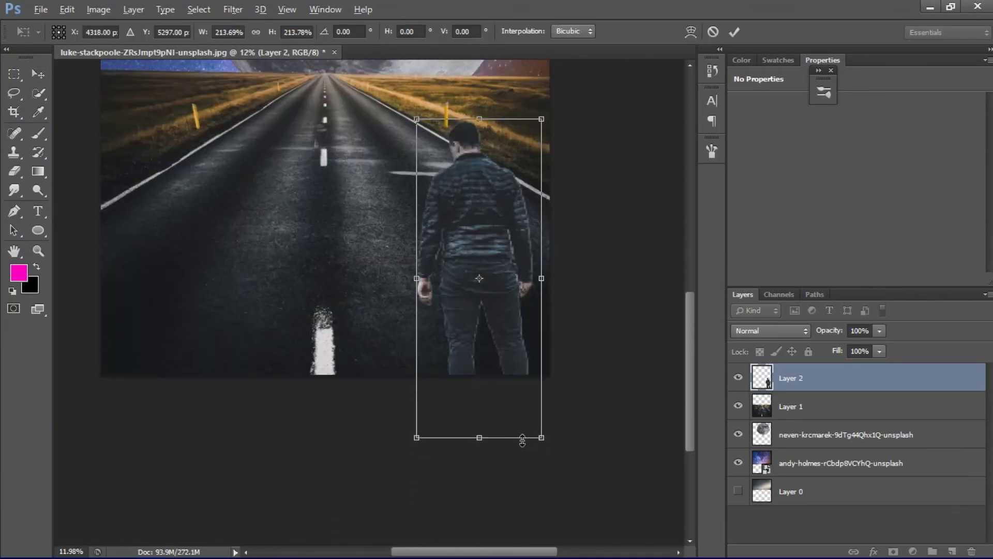
mouse_move(479, 278)
left_mouse_down()
mouse_move(482, 288)
mouse_move(481, 272)
left_mouse_up()
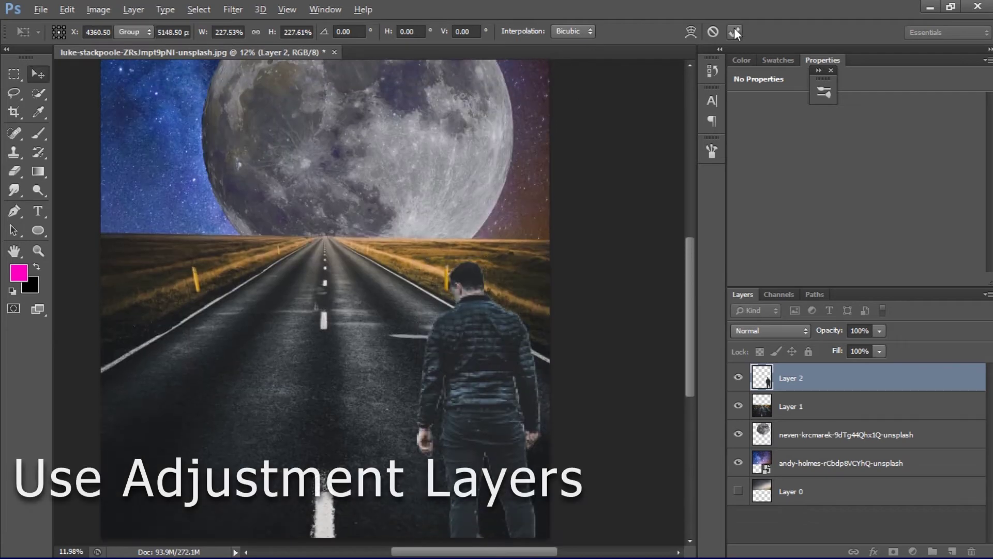
key("Return")
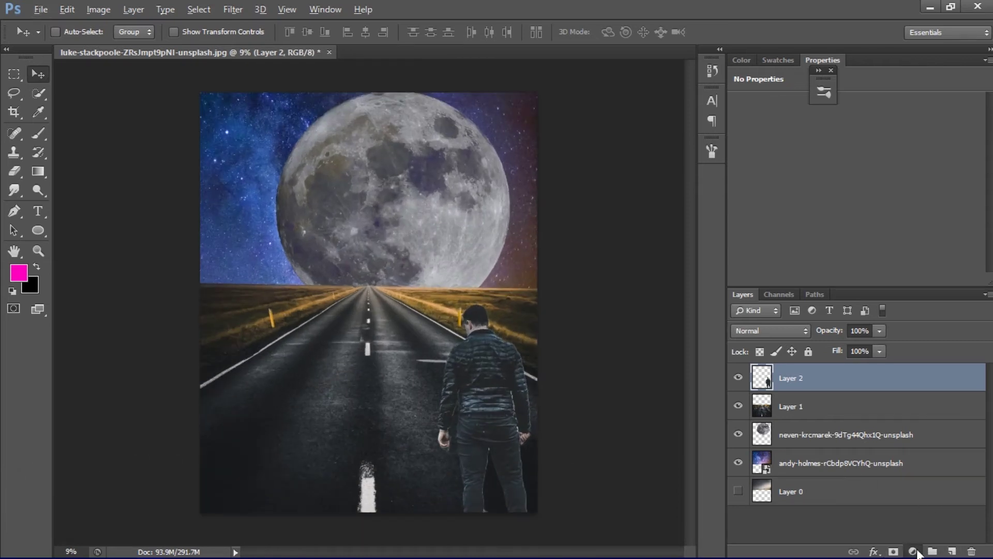
Add a Color Balance adjustment clipped to the man's layer with midtones Cyan-Red +2, Magenta-Green -8 and Yellow-Blue +17.
left_click(913, 551)
left_click(912, 385)
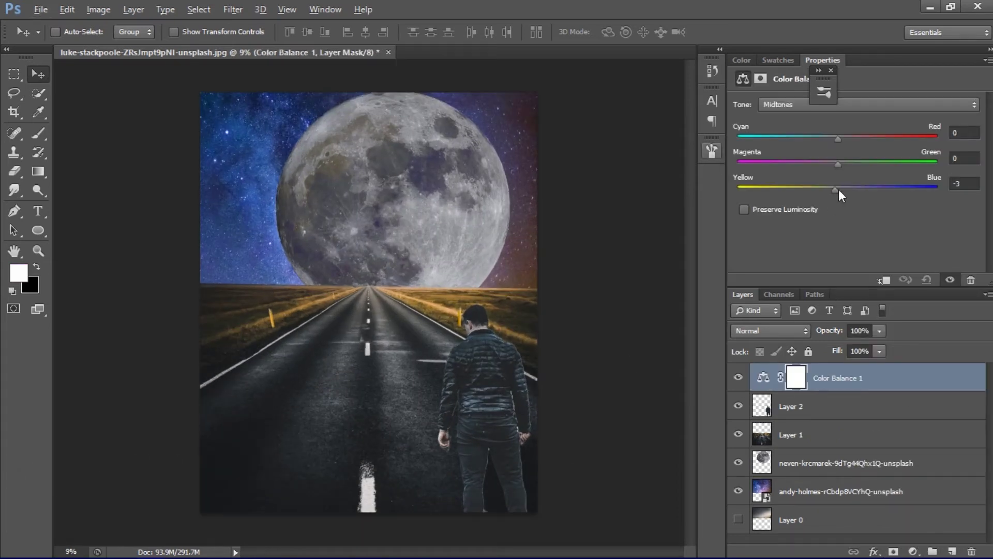
left_click(843, 391, "alt")
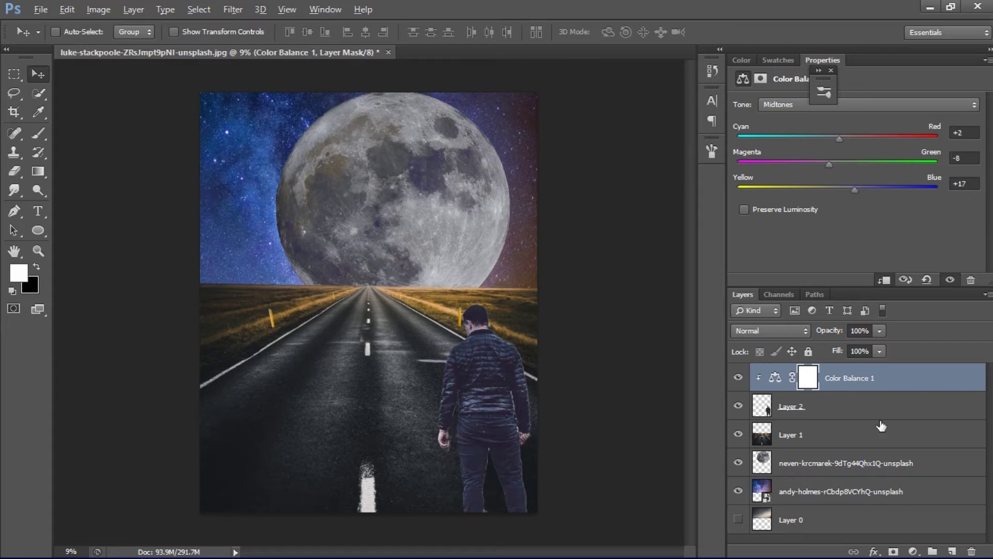
Duplicate the Color Balance adjustment above the road and moon layers and clip each copy to the layer below.
left_click(913, 552)
left_click(792, 355)
left_click_drag(860, 381, 843, 477, "alt")
left_click(825, 504, "alt")
left_click(817, 448, "alt")
scroll(838, 450, "down", 2)
Set the Yellow-Blue midtones of the road's Color Balance adjustment to about +32.
left_click(775, 443)
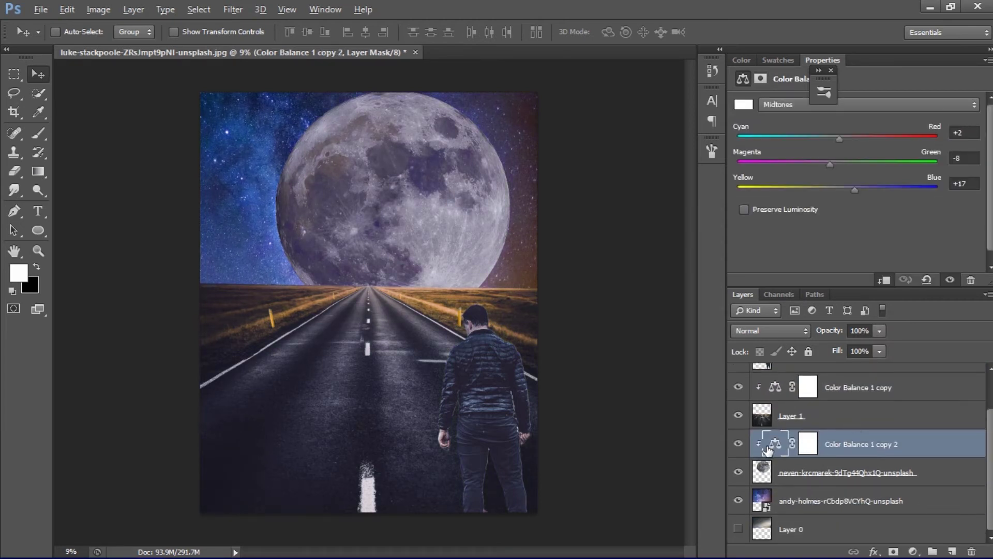
left_click(755, 420)
left_click(775, 387)
left_click_drag(869, 189, 875, 190)
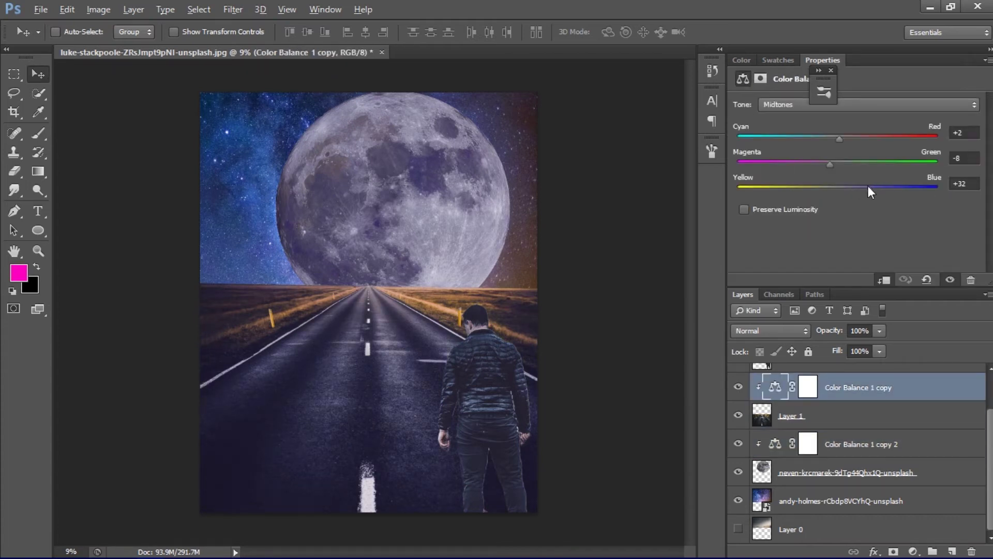
Add a Levels adjustment above all layers with input shadows 22, midtones 1.04 and highlights 253.
scroll(819, 414, "up", 2)
left_click(828, 378)
left_click(913, 551)
left_click(908, 307)
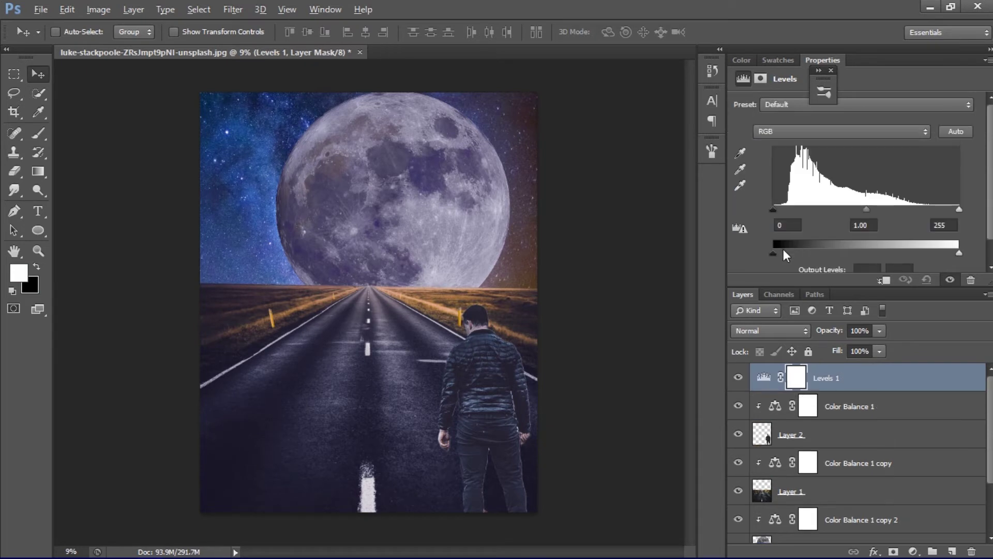
left_click_drag(777, 211, 791, 212)
left_click_drag(867, 209, 855, 206)
mouse_move(959, 209)
left_mouse_down()
mouse_move(934, 211)
mouse_move(957, 211)
left_mouse_up()
left_click_drag(854, 211, 871, 211)
left_click_drag(790, 209, 789, 209)
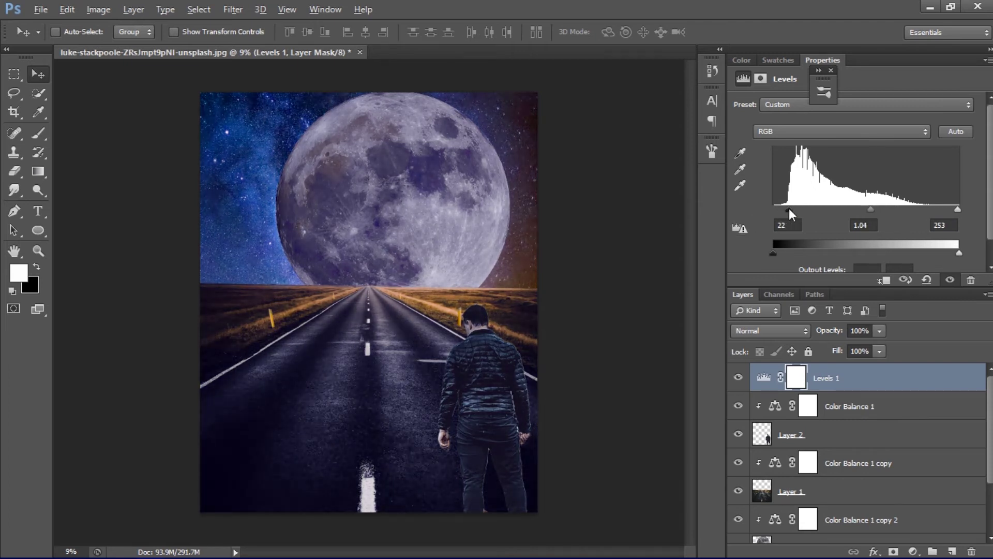
mouse_move(80, 541)
scroll(440, 232, "up", 4)
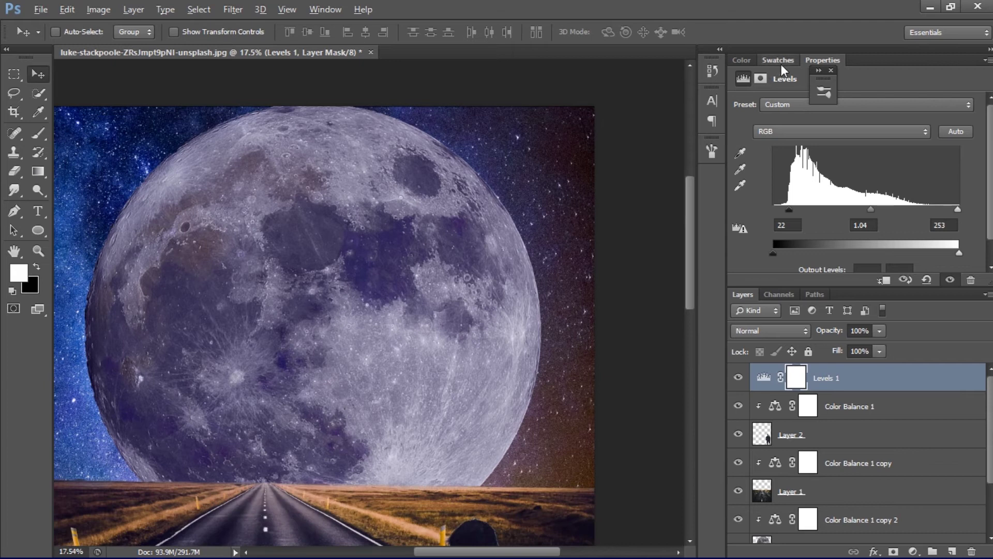
left_click(781, 64)
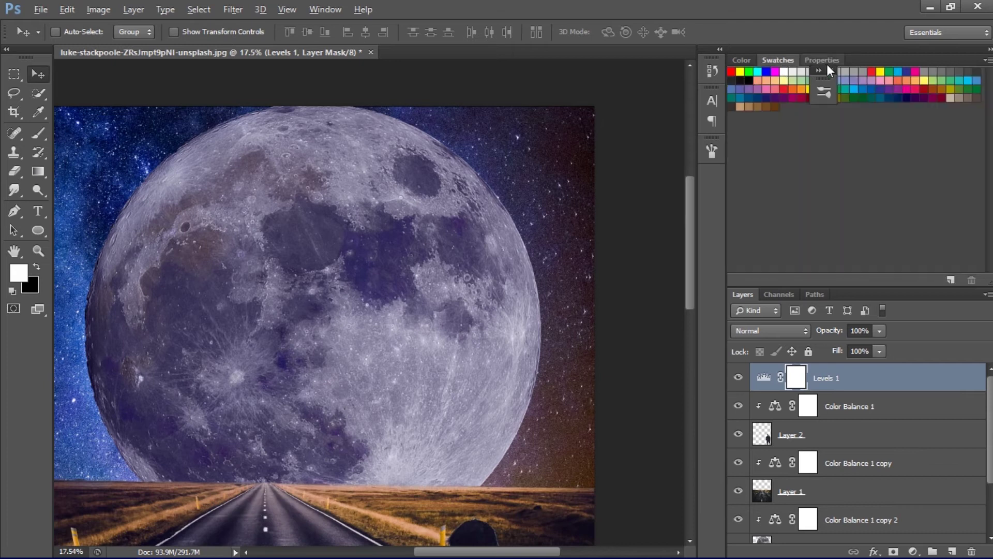
left_click(827, 64)
Add a new layer clipped to the moon layer and set its blend mode to Linear Dodge (Add).
scroll(658, 177, "down", 1)
scroll(658, 178, "up", 2)
scroll(552, 270, "left", 1)
scroll(552, 270, "right", 1)
scroll(769, 481, "down", 3)
left_click(769, 485)
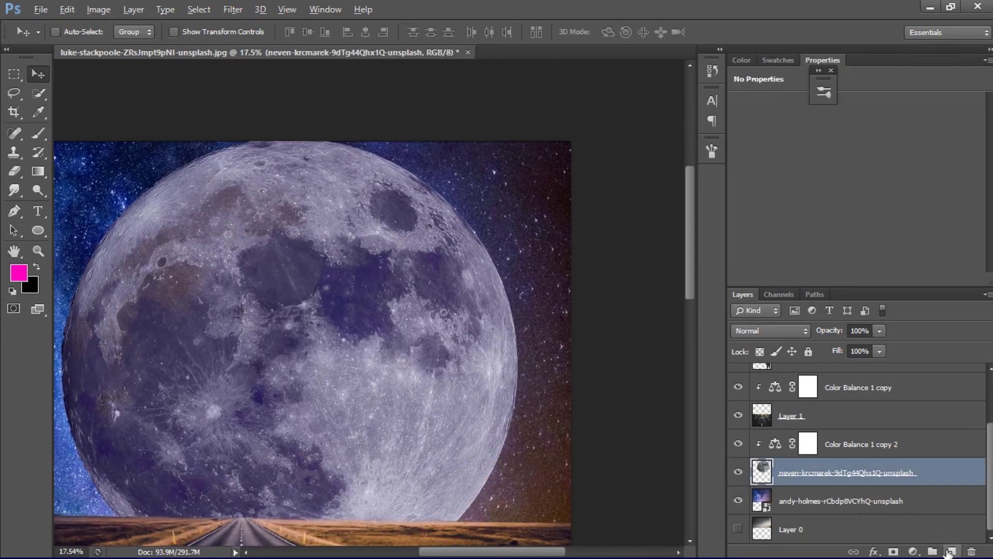
left_click(952, 552)
left_click_drag(434, 215, 493, 237)
left_click(770, 330)
left_click(773, 199)
Set the foreground colour to bright blue #009cff.
left_click(19, 273)
left_click_drag(739, 101, 739, 152)
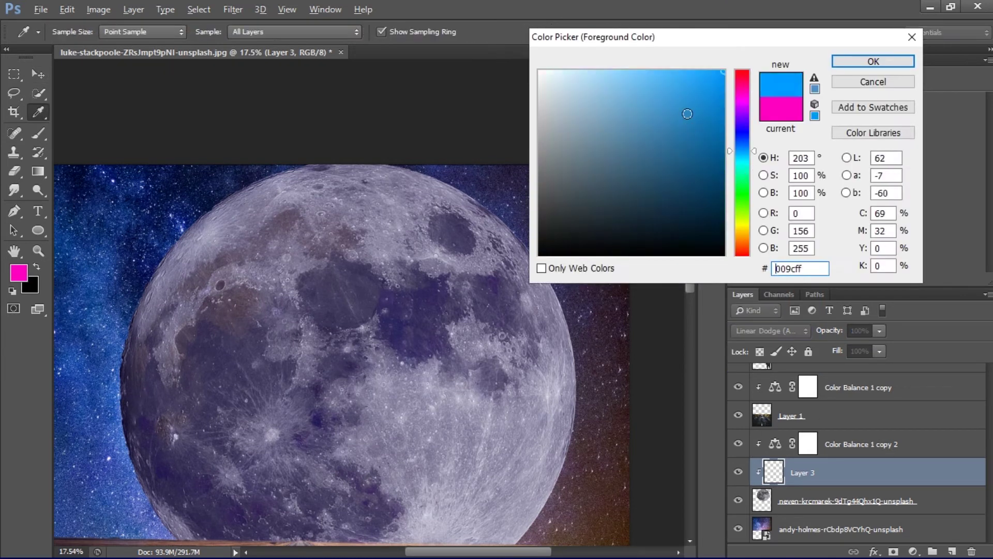
left_click(841, 62)
Paint a bright blue rim along the moon's left edge on the clipped layer, using a 267 px brush at 83% opacity.
left_click(254, 310, "ctrl")
key("ctrl+z")
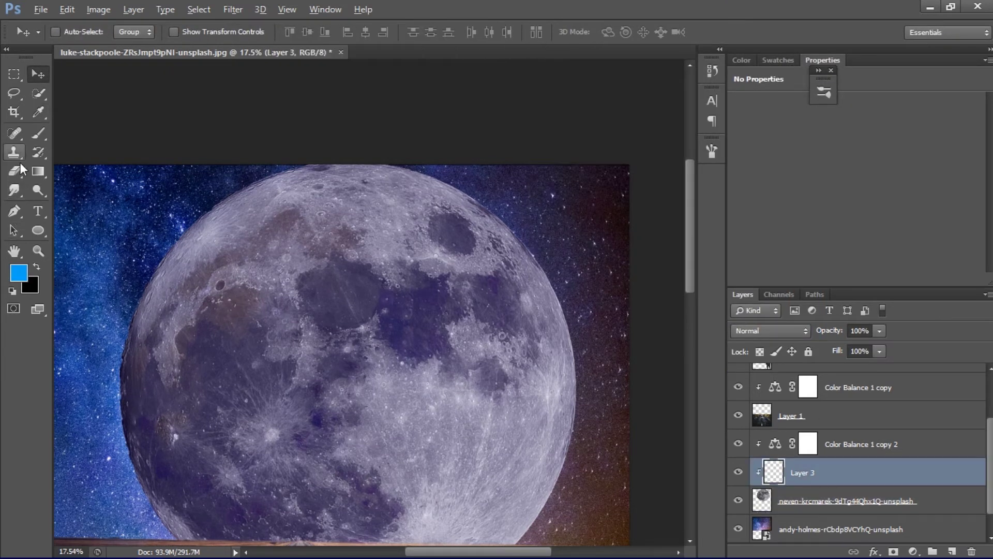
left_click(41, 134)
key("ctrl+z")
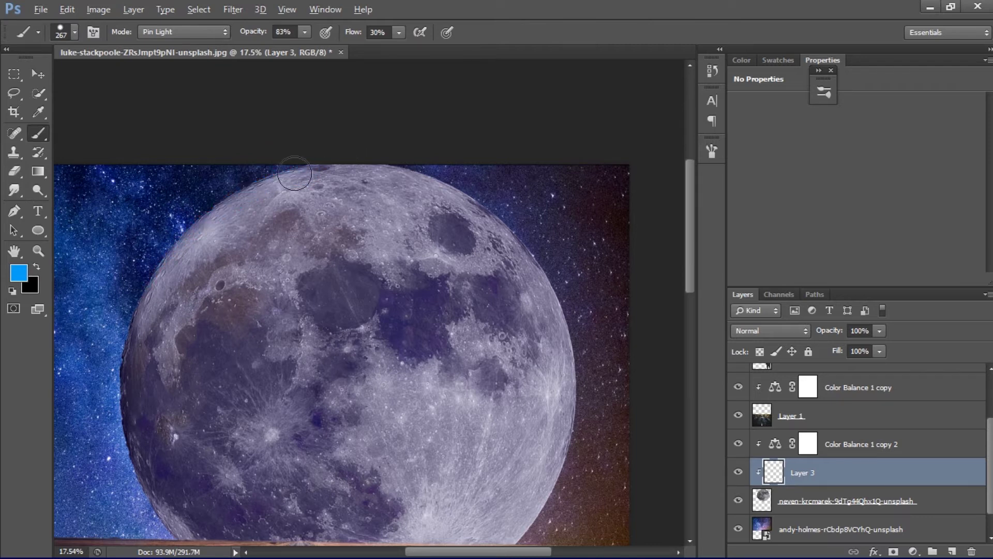
scroll(327, 152, "down", 3)
mouse_move(194, 209)
left_mouse_down()
mouse_move(328, 153)
mouse_move(147, 206)
mouse_move(123, 255)
left_mouse_up()
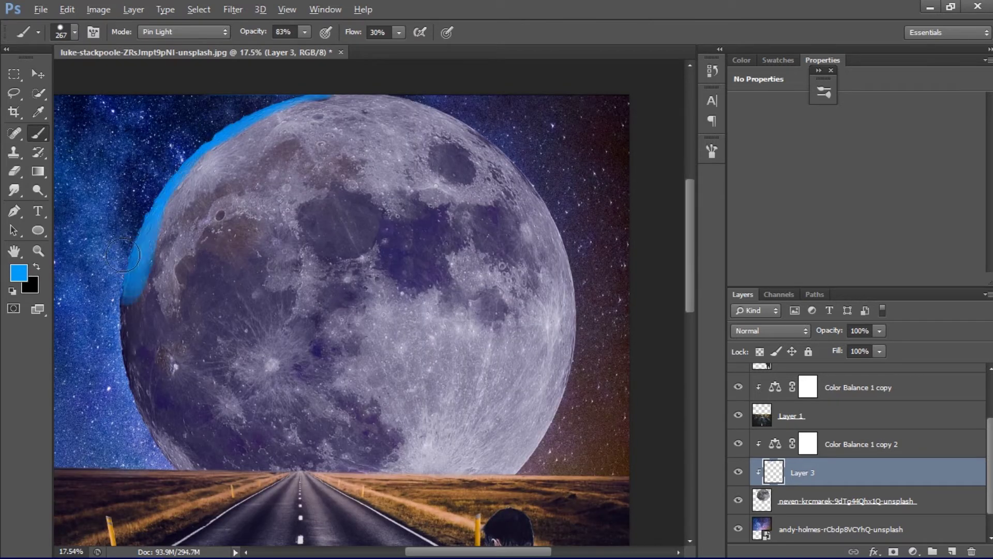
left_click_drag(118, 330, 148, 434)
left_click_drag(250, 123, 116, 270)
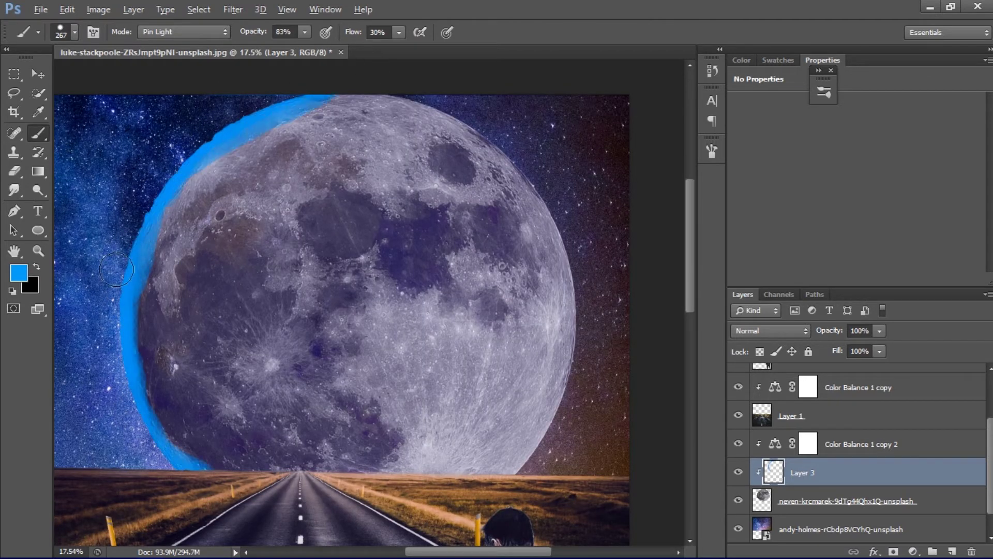
Erase the inner side of the blue rim with a soft 536 px eraser so it fades into the moon.
right_click(239, 367, "alt")
right_click(239, 381, "alt")
key("e")
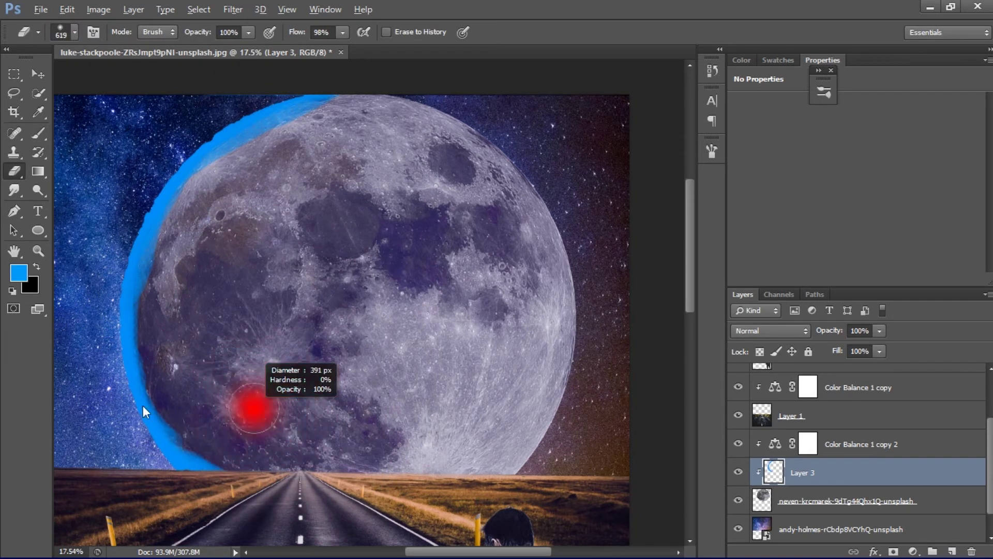
mouse_move(176, 316)
left_mouse_down()
mouse_move(169, 258)
mouse_move(198, 219)
left_mouse_up()
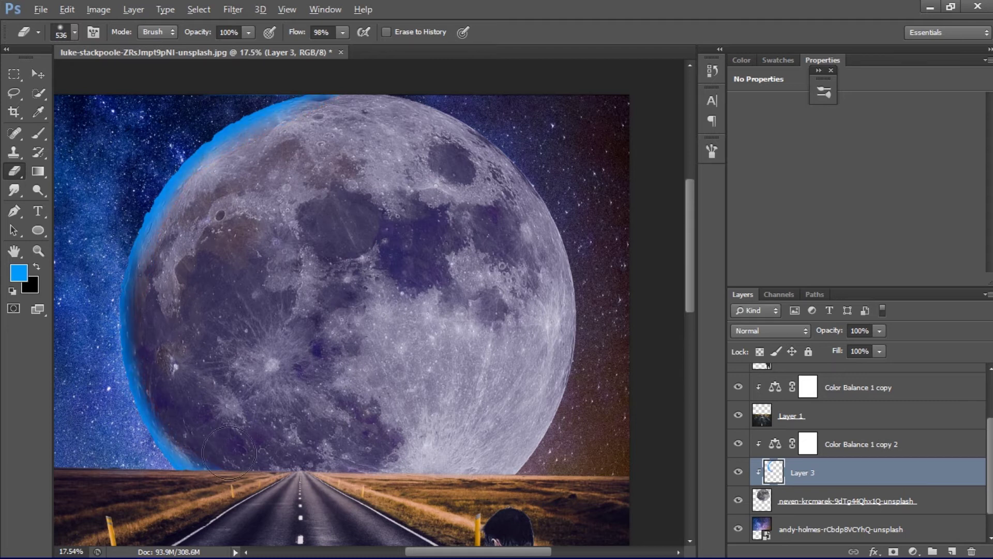
scroll(217, 321, "up", 2)
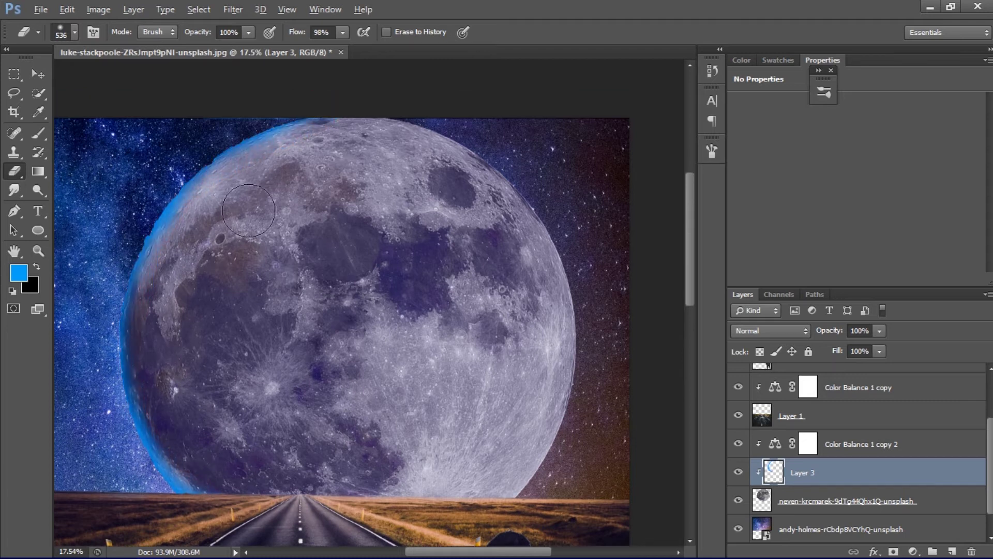
Brush a soft blue glow over the moon's left side with a 917 px brush at 44% opacity and 22% flow.
key("b")
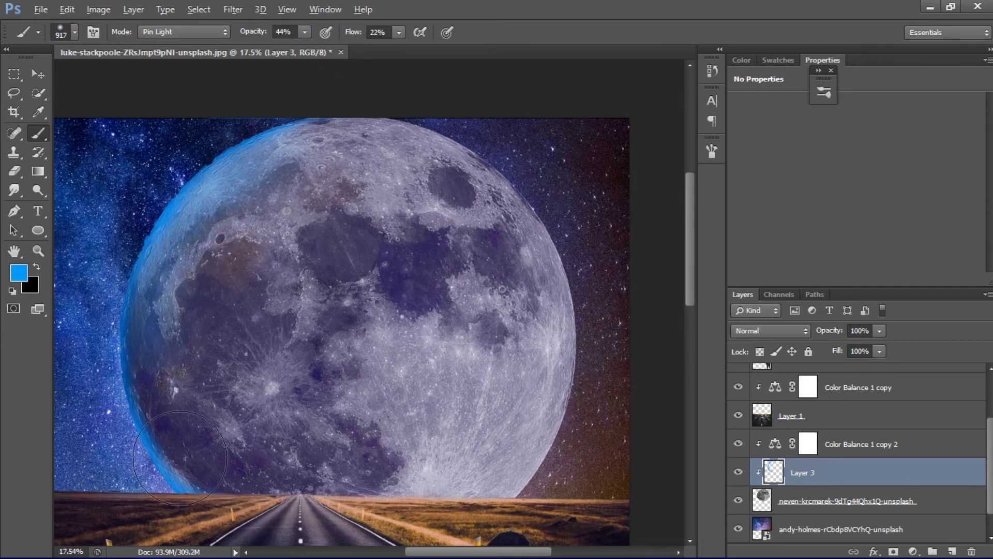
scroll(225, 197, "down", 4)
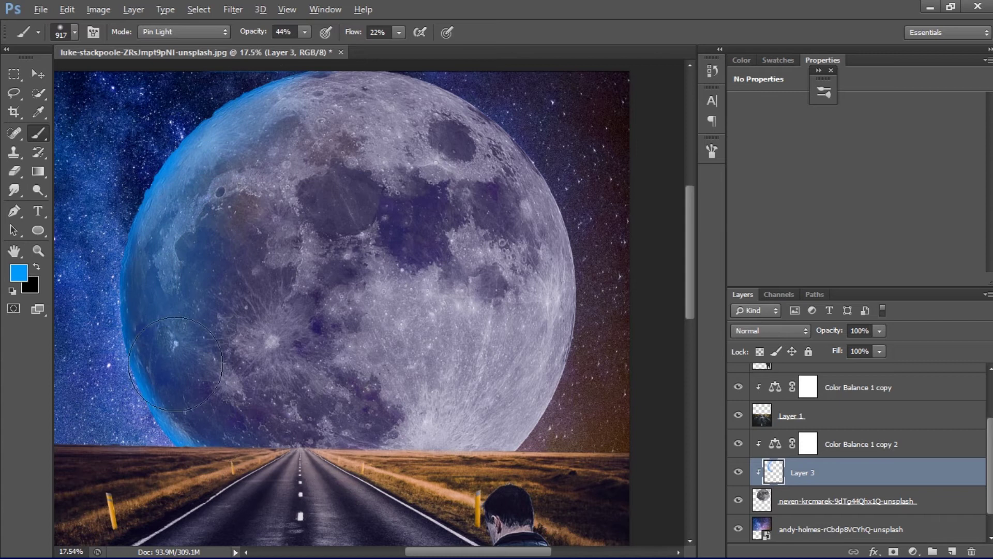
scroll(503, 342, "up", 1)
Set the foreground colour to bright magenta.
left_click(23, 277)
left_click(747, 104)
left_click(714, 73)
left_click(908, 63)
Paint a magenta rim along the moon's right edge with a large soft brush at 44% opacity.
right_click(475, 113, "alt")
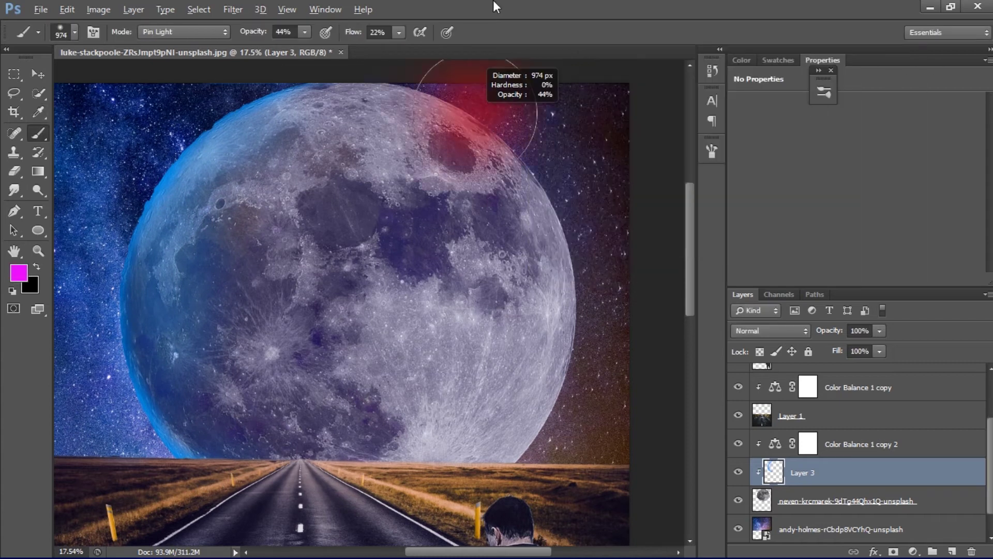
scroll(455, 122, "up", 6)
mouse_move(428, 138)
left_mouse_down()
mouse_move(542, 200)
mouse_move(616, 414)
mouse_move(512, 507)
left_mouse_up()
scroll(610, 393, "down", 6)
scroll(412, 102, "up", 5)
Erase the inner side of the magenta rim with the soft 536 px eraser to blend it into the moon.
key("e")
mouse_move(388, 168)
left_mouse_down()
mouse_move(467, 225)
mouse_move(487, 297)
mouse_move(533, 361)
left_mouse_up()
scroll(533, 361, "down", 3)
left_click_drag(542, 321, 509, 408)
key("ctrl+alt+z")
mouse_move(514, 374)
left_mouse_down()
mouse_move(533, 300)
mouse_move(458, 448)
left_mouse_up()
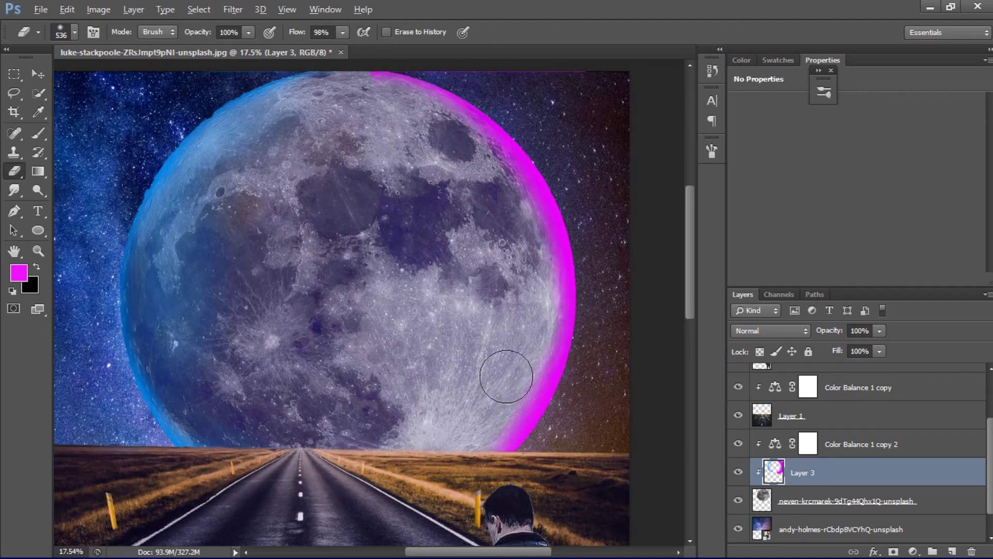
scroll(334, 141, "down", 2)
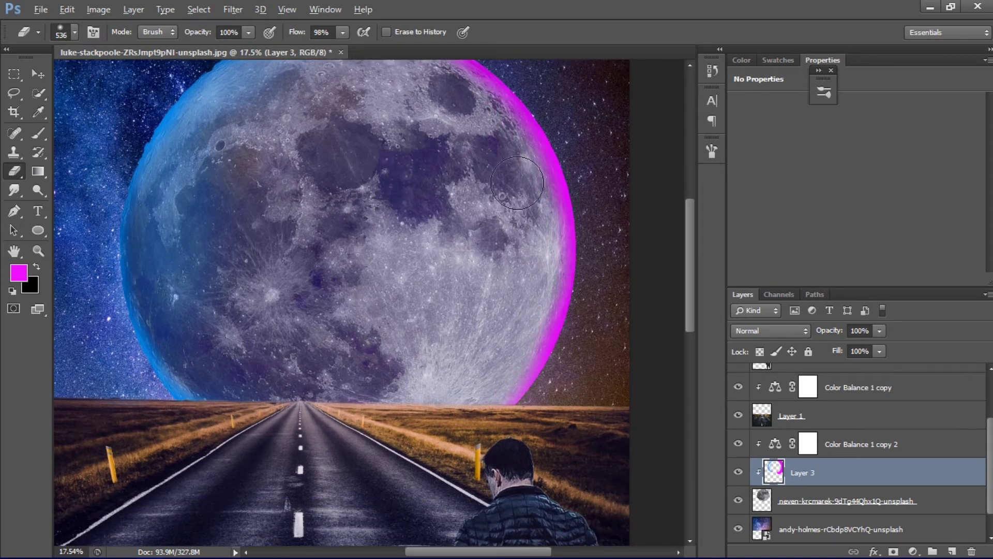
scroll(518, 182, "up", 2)
Brush a faint magenta glow over the moon's right side with an 803 px brush at 18% opacity and 19% flow.
key("b")
left_click_drag(396, 130, 505, 398)
key("ctrl+z")
left_click_drag(253, 31, 186, 25)
mouse_move(410, 328)
left_mouse_down()
mouse_move(413, 556)
mouse_move(415, 110)
left_mouse_up()
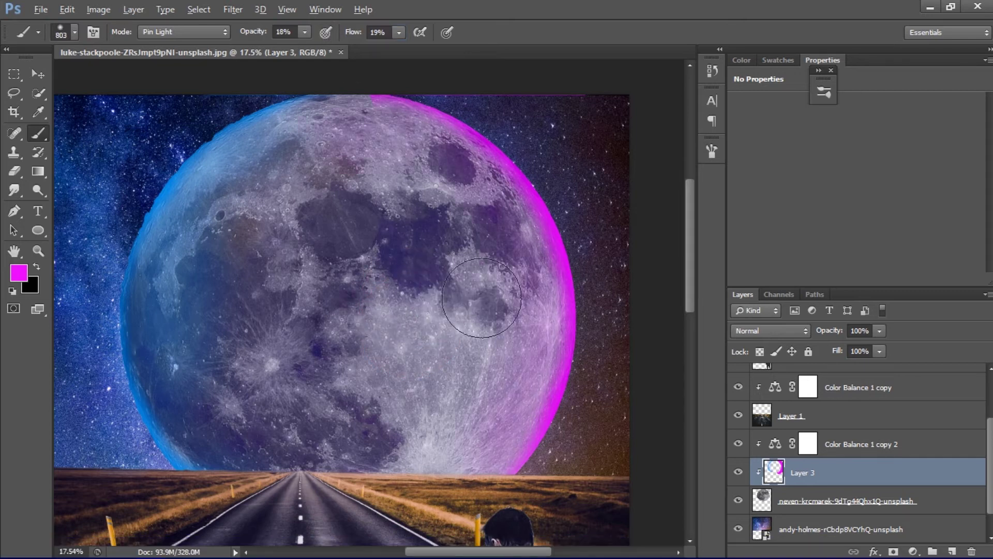
scroll(493, 439, "down", 3)
scroll(461, 372, "down", 4)
scroll(495, 194, "up", 5)
Soften the moon's colour glow with the eraser at 54% opacity and touch it up with blue sampled from its left side.
key("e")
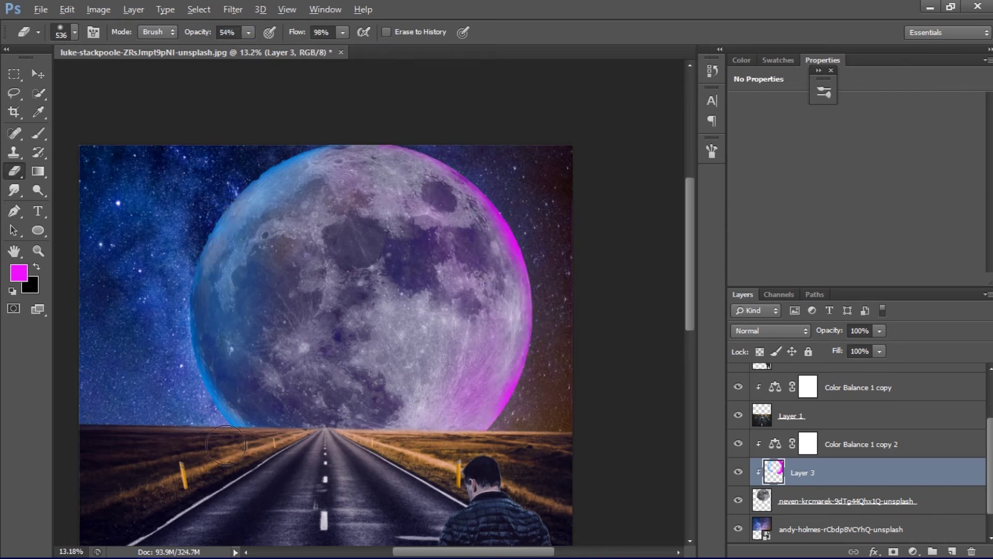
scroll(507, 411, "up", 1)
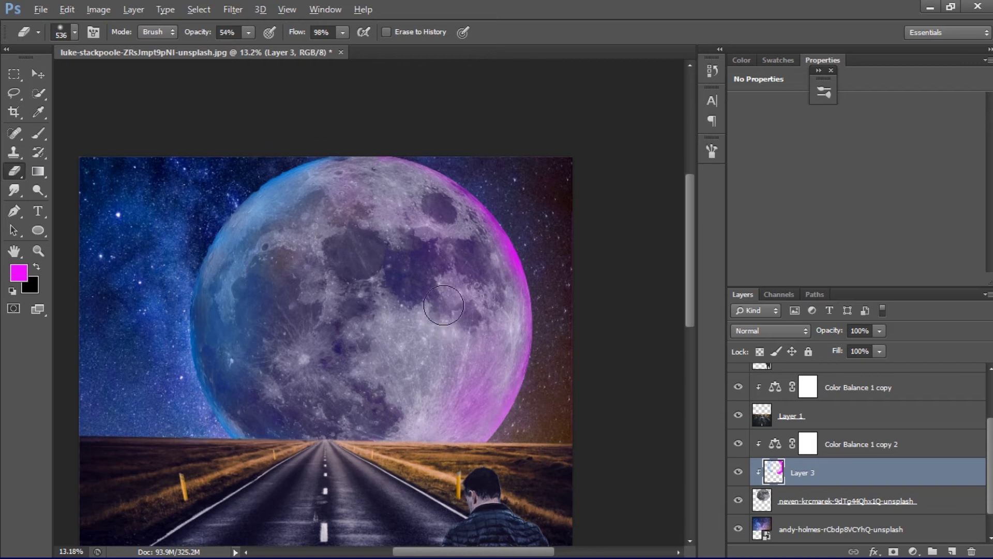
key("b")
left_click(219, 233, "alt")
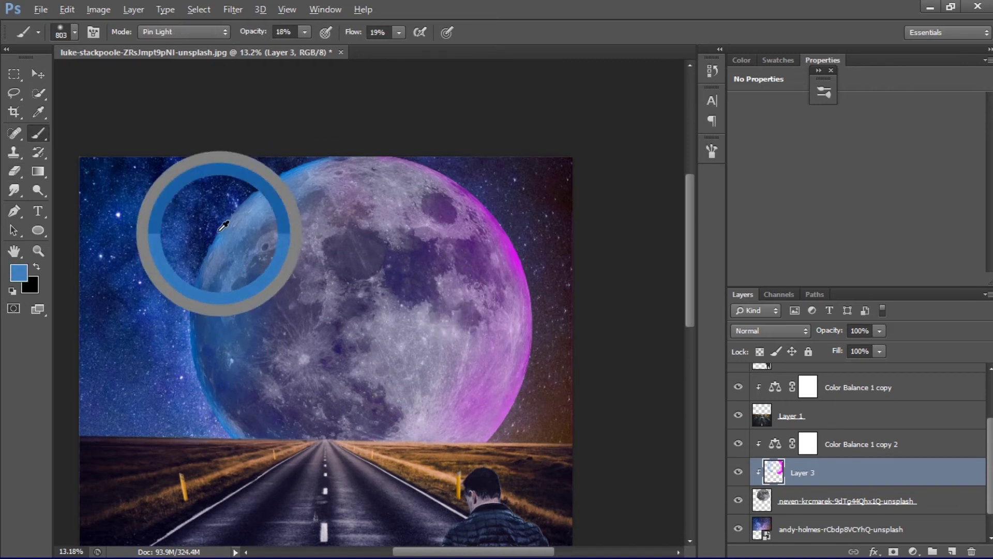
scroll(361, 386, "down", 5)
scroll(394, 307, "up", 4)
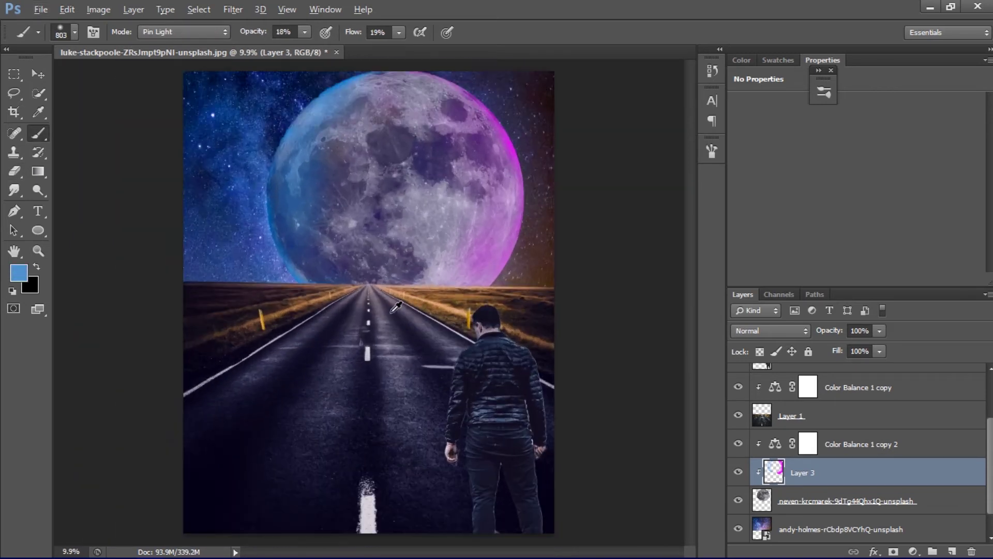
scroll(379, 169, "down", 3)
scroll(789, 485, "down", 1)
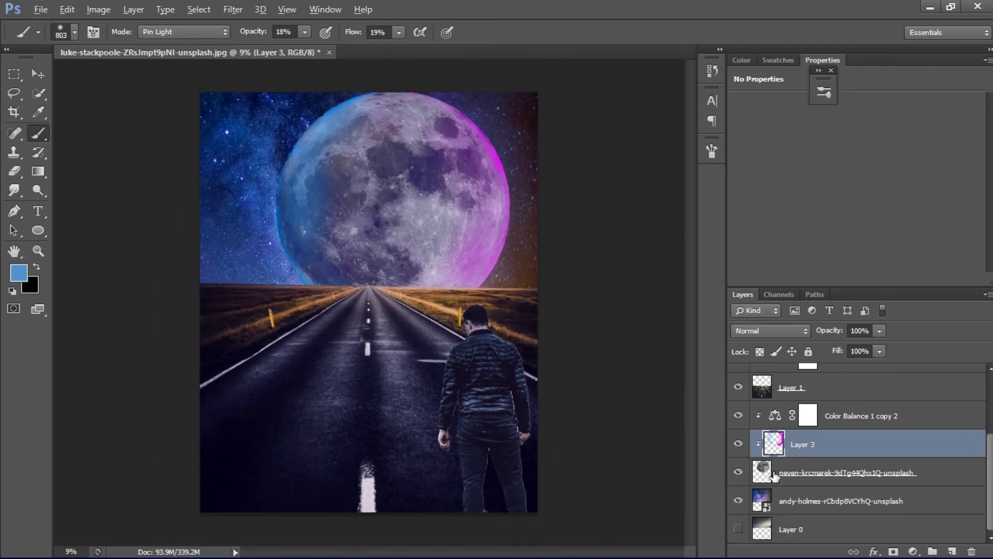
Add a Curves adjustment clipped to the moon layer, moving the black point inward and slightly lowering the highlights.
left_click(774, 473)
left_click(912, 551)
left_click(915, 322)
scroll(824, 235, "down", 2)
left_click_drag(776, 231, 817, 230)
scroll(816, 231, "up", 2)
left_click_drag(958, 96, 954, 116)
Add a Curves adjustment clipped to the man's layer, lowering the white point and pulling the midtones down.
scroll(854, 440, "up", 3)
left_click(853, 437)
left_click(913, 551)
left_click(907, 324)
scroll(963, 106, "up", 1)
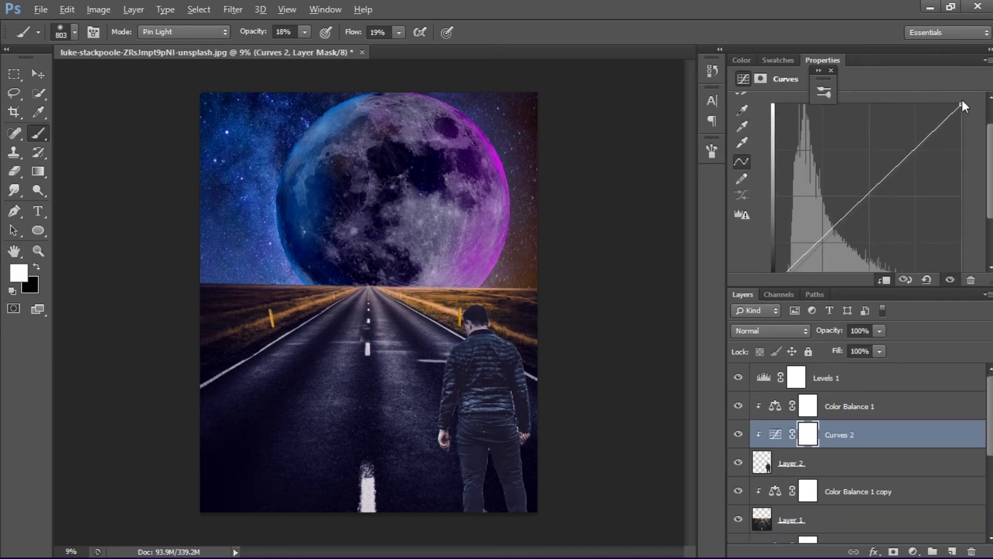
mouse_move(964, 161)
left_mouse_down()
mouse_move(960, 132)
mouse_move(961, 143)
left_mouse_up()
left_click_drag(884, 203, 875, 230)
Group the moon layer with its clipped adjustments and name the group Moon.
scroll(827, 464, "down", 5)
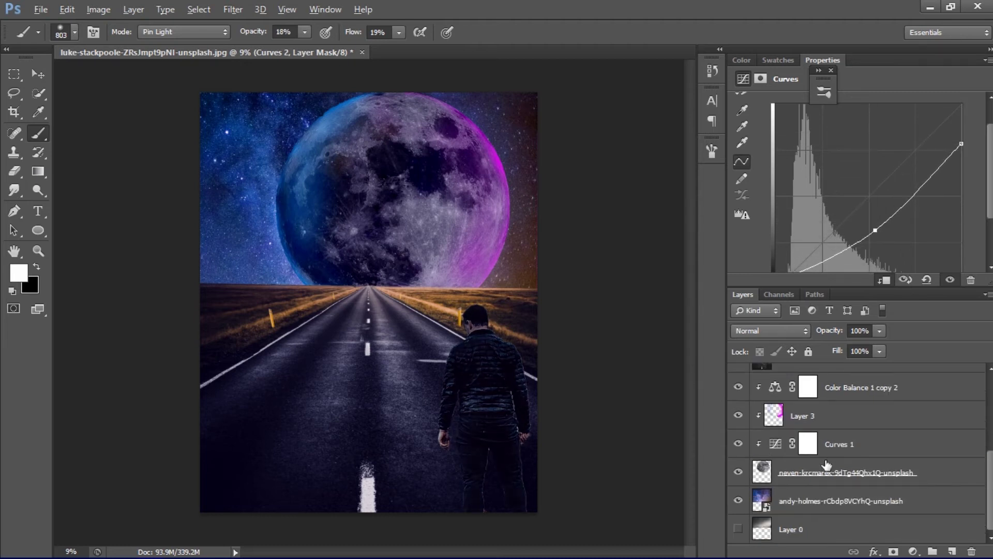
left_click(763, 474)
left_click(843, 390, "shift")
key("ctrl+g")
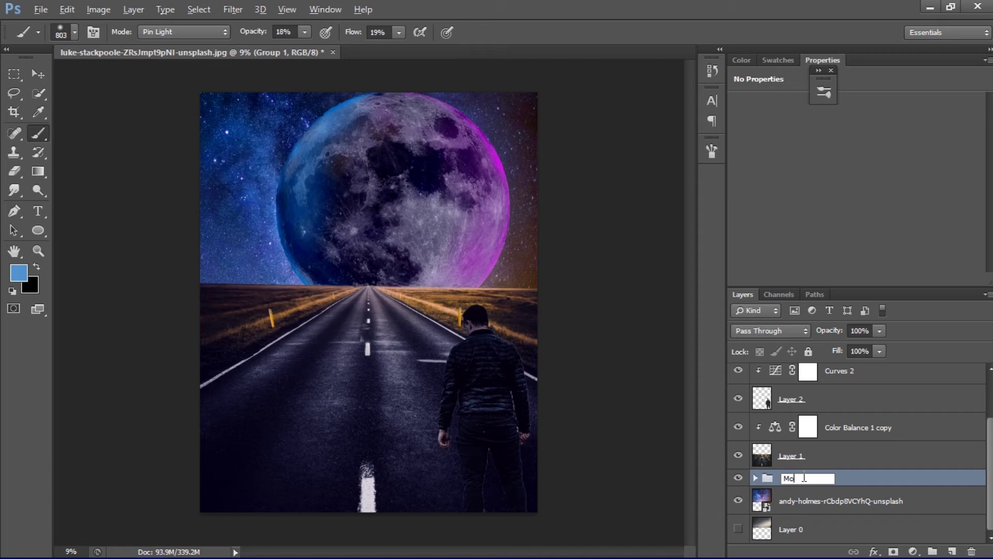
Group the road layer with its Color Balance adjustment and name the group Road.
left_click(765, 455)
left_click(849, 430, "shift")
key("ctrl+g")
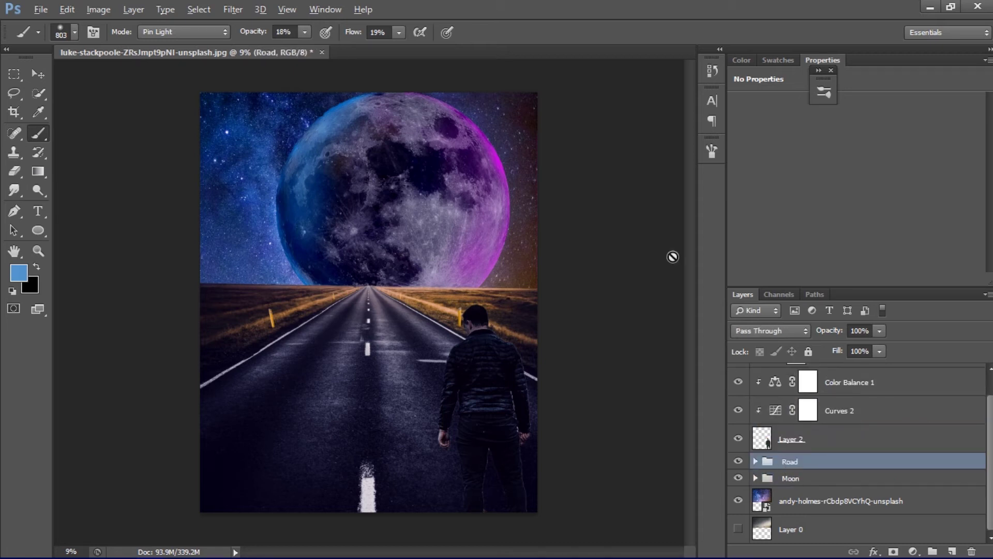
Group the man's layer with its Curves and Color Balance adjustments and name the group Man.
scroll(849, 470, "up", 2)
left_click(849, 466)
left_click(845, 409, "shift")
key("ctrl+g")
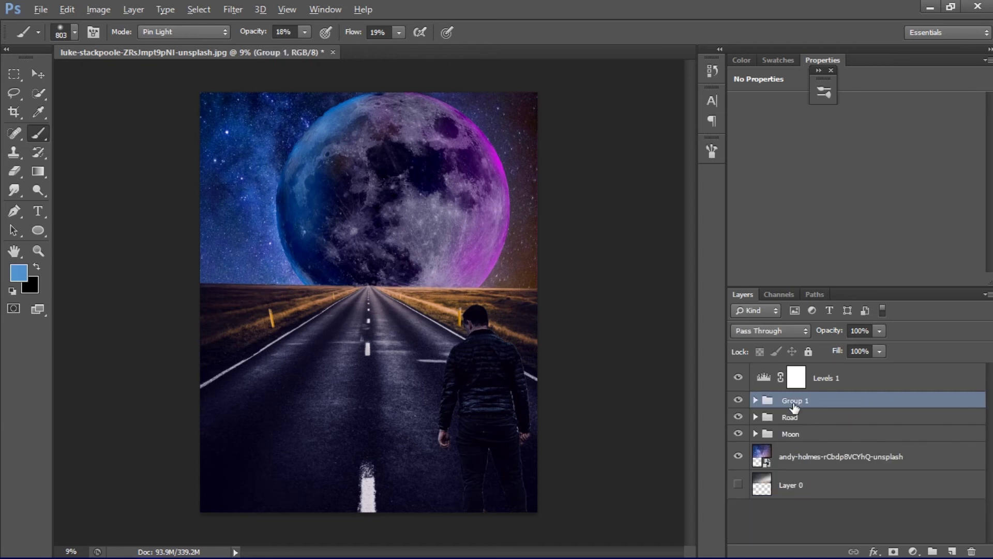
left_click(789, 424)
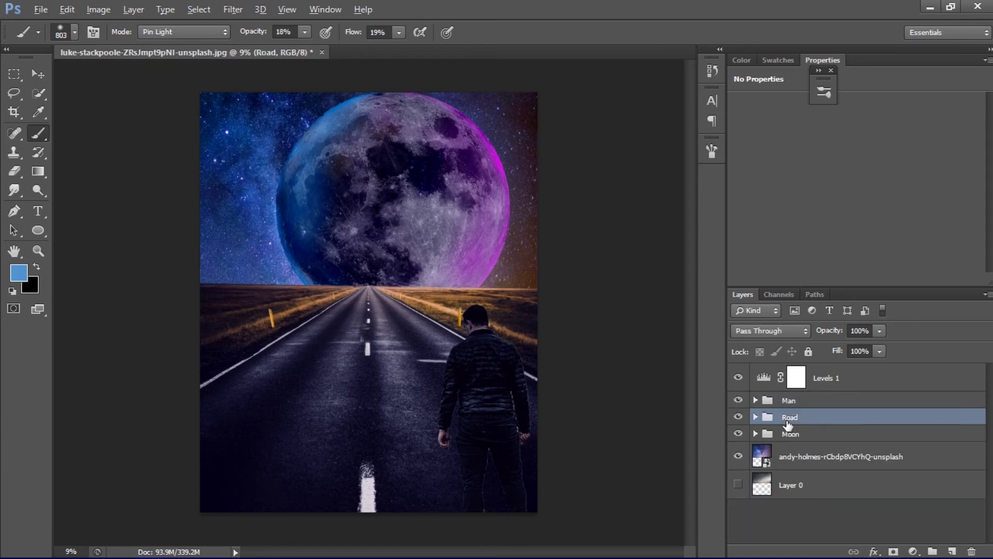
Add a Curves adjustment clipped to the road layer, lifting the darker midtones and lowering the white point.
left_click(757, 417)
left_click(879, 468)
left_click(913, 552)
left_click(886, 320)
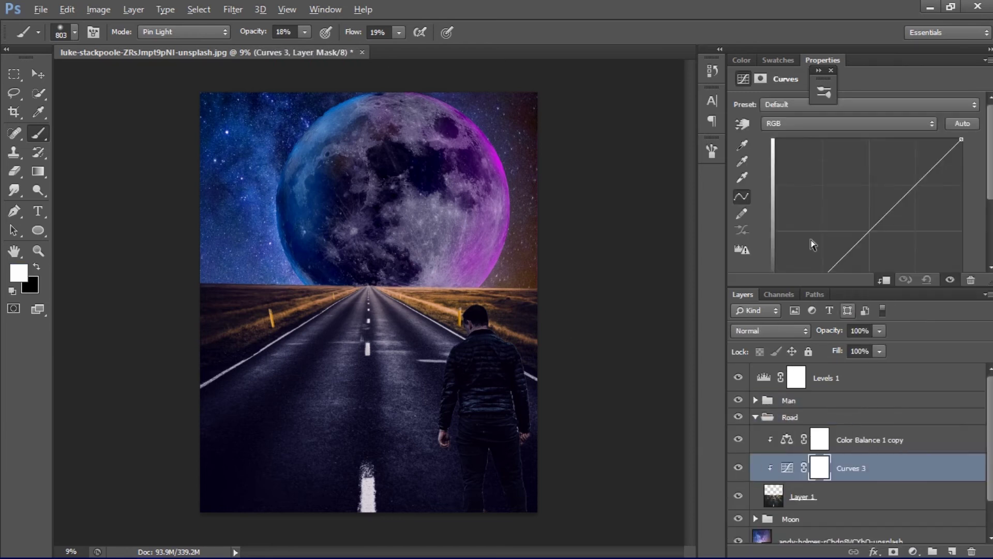
left_click_drag(776, 266, 829, 227)
scroll(791, 273, "up", 1)
left_click_drag(963, 115, 980, 177)
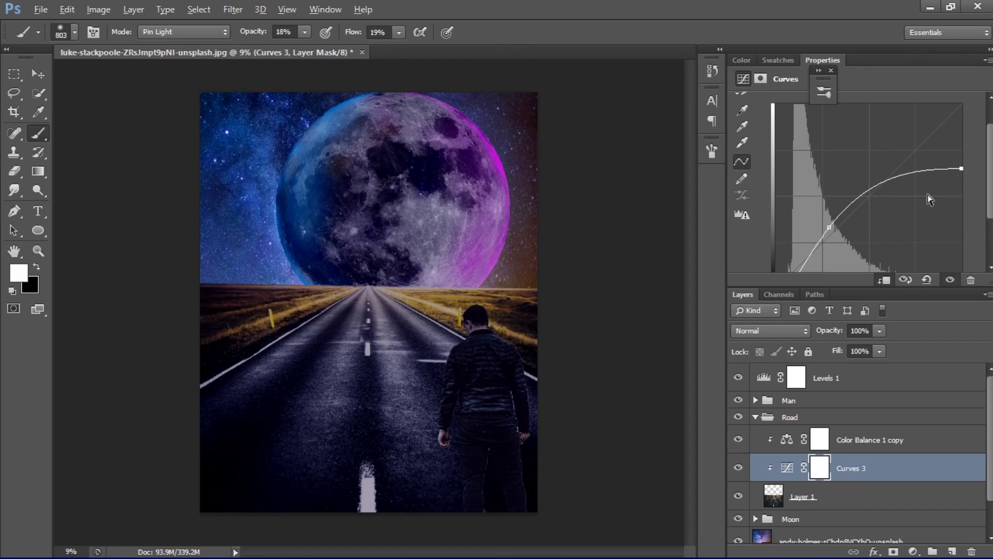
scroll(848, 465, "down", 2)
scroll(843, 468, "up", 2)
Paint black on the road's Curves mask around the horizon with a soft 1780 px brush.
key("x")
key("bracketright")
key("bracketright")
key("bracketright")
key("bracketright")
key("bracketright")
key("bracketright")
key("bracketright")
key("bracketright")
key("bracketright")
key("bracketright")
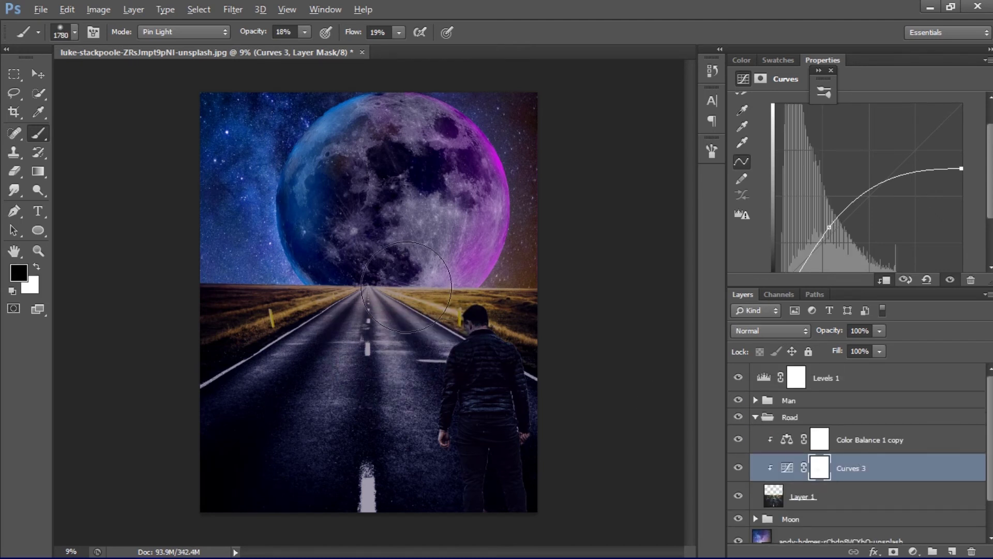
scroll(908, 249, "down", 1)
left_click(941, 263)
left_click(940, 263)
mouse_move(339, 177)
left_mouse_down()
mouse_move(378, 286)
mouse_move(497, 288)
left_mouse_up()
Add a Brightness/Contrast adjustment above the road's Curves and raise its contrast.
scroll(926, 497, "down", 3)
left_click(914, 551)
left_click(905, 288)
left_click_drag(856, 138, 803, 140)
left_click_drag(909, 173, 895, 171)
left_click_drag(803, 139, 853, 142)
Paint black on the road's Brightness/Contrast mask across the middle of the road, at 46% opacity and 52% flow.
left_click(820, 427)
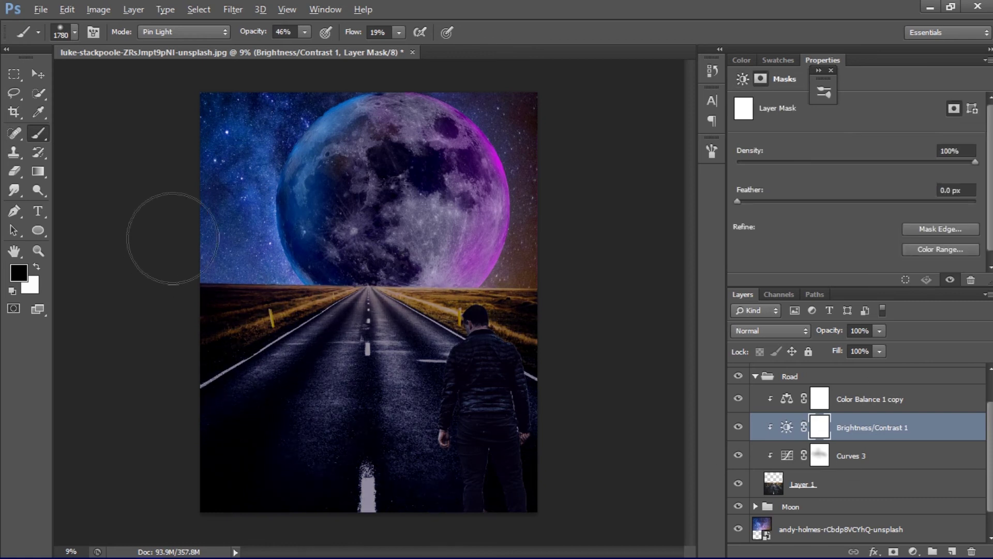
left_click(365, 304)
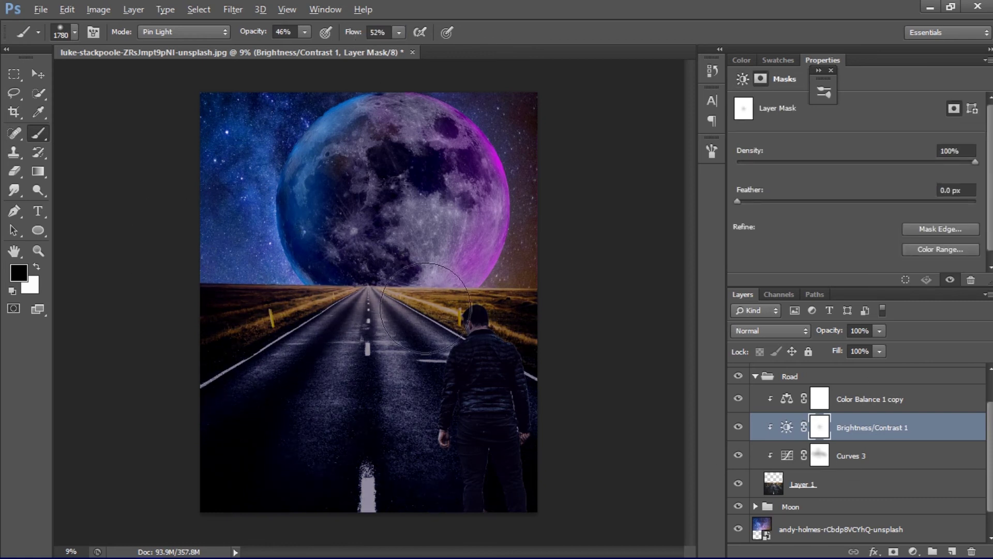
mouse_move(261, 365)
left_mouse_down()
mouse_move(411, 361)
mouse_move(510, 306)
mouse_move(397, 420)
mouse_move(420, 375)
mouse_move(488, 365)
left_mouse_up()
Add a Brightness/Contrast adjustment clipped to the man's layer with contrast 44 and lowered brightness.
left_click(754, 385)
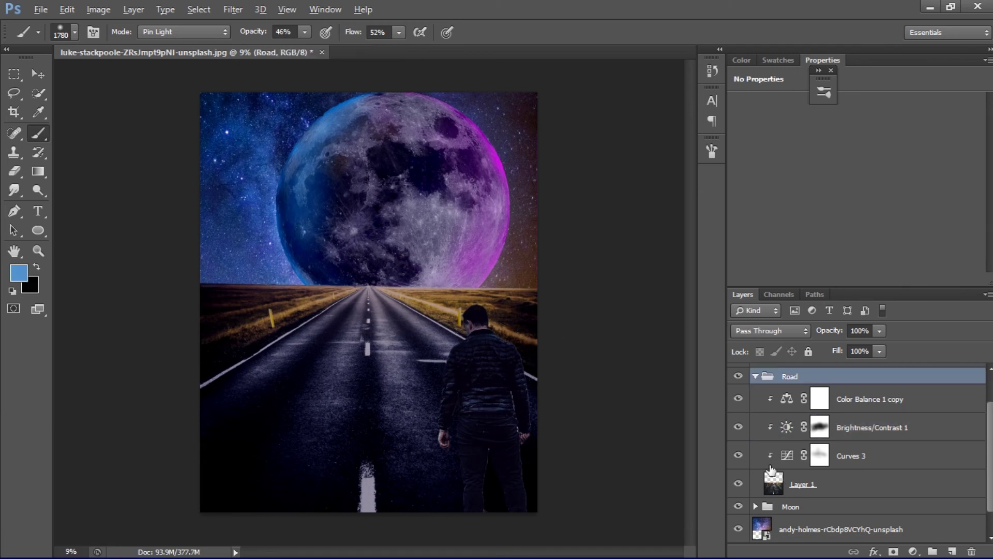
scroll(754, 404, "up", 2)
left_click(759, 405)
left_click(755, 401)
scroll(757, 406, "down", 2)
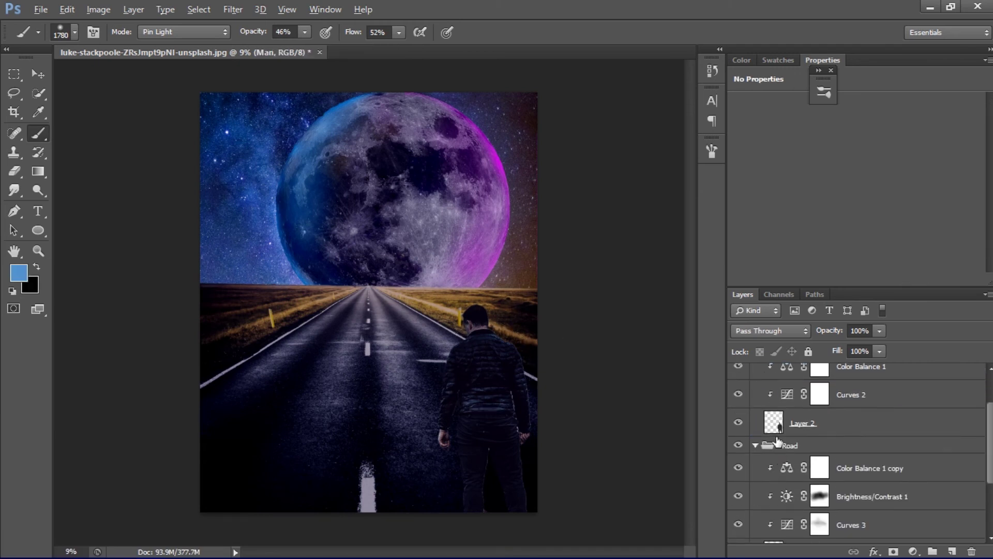
left_click(766, 422)
left_click(914, 551)
left_click(892, 269)
left_click(885, 280)
left_click_drag(890, 171, 908, 171)
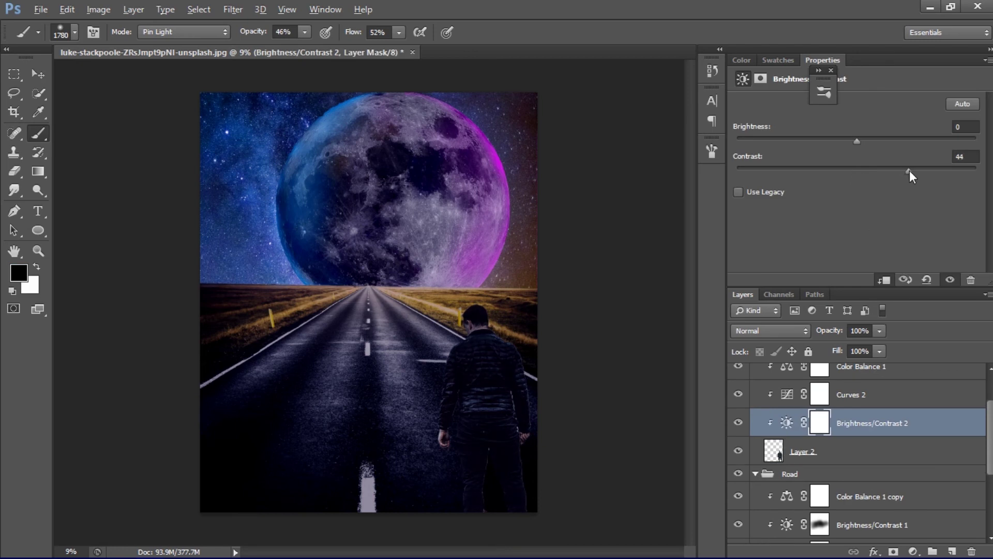
left_click_drag(858, 141, 834, 165)
Add a clipped Hue/Saturation adjustment to the man with hue +2, saturation +11 and lightness -15, masking it along his right side.
left_click(912, 551)
left_click(880, 332)
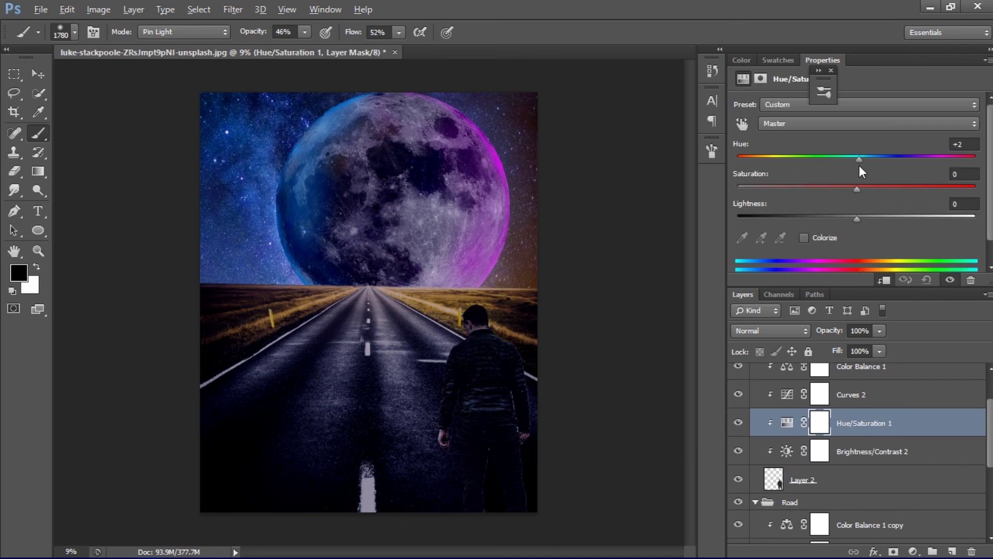
left_click_drag(857, 219, 838, 219)
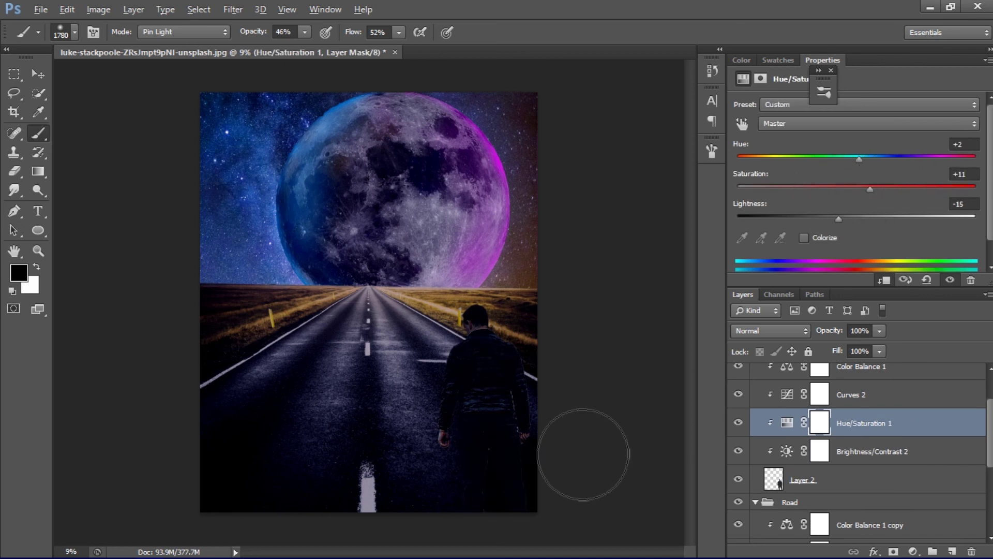
mouse_move(548, 362)
left_mouse_down()
mouse_move(560, 476)
mouse_move(573, 459)
left_mouse_up()
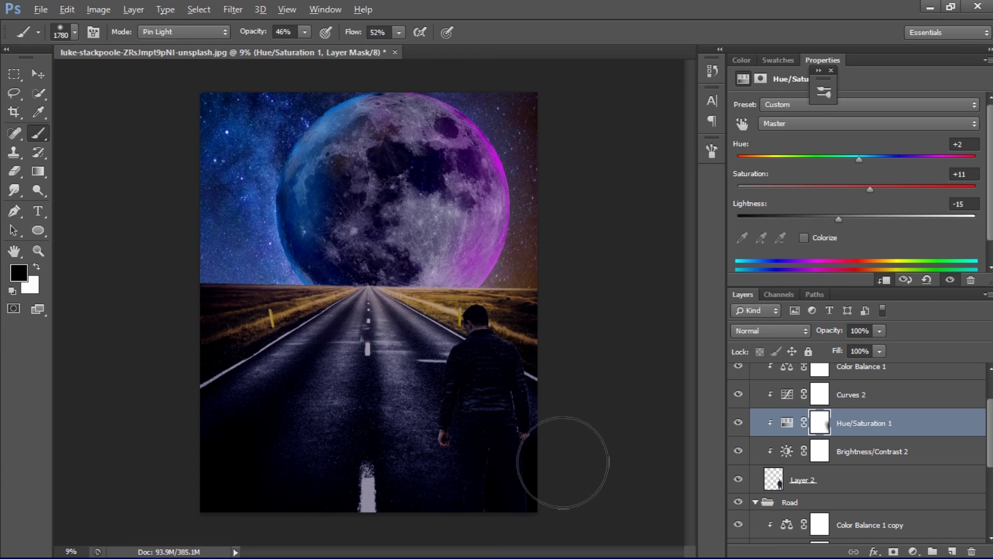
Collapse the Man and Road layer groups.
scroll(759, 413, "up", 2)
left_click(756, 400)
left_click(755, 416)
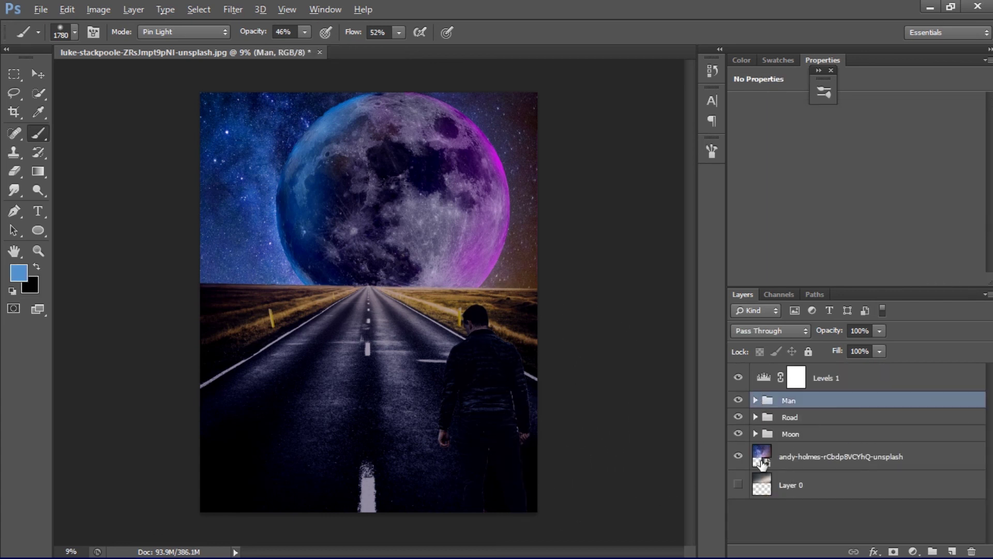
Save the composite to the Desktop as a layered Photoshop file named Fantasy 1.
key("ctrl+shift+s")
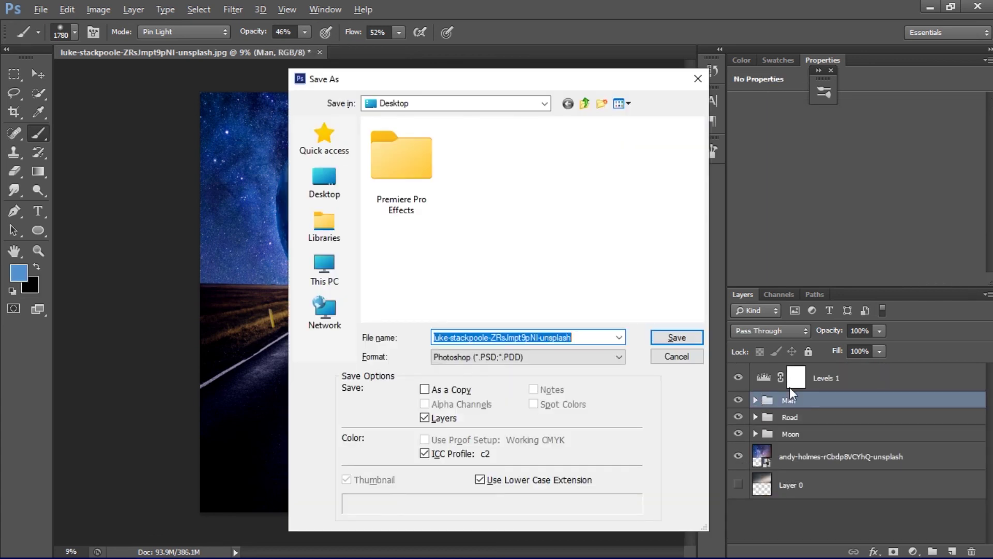
type("Fantasy 1")
key("Return")
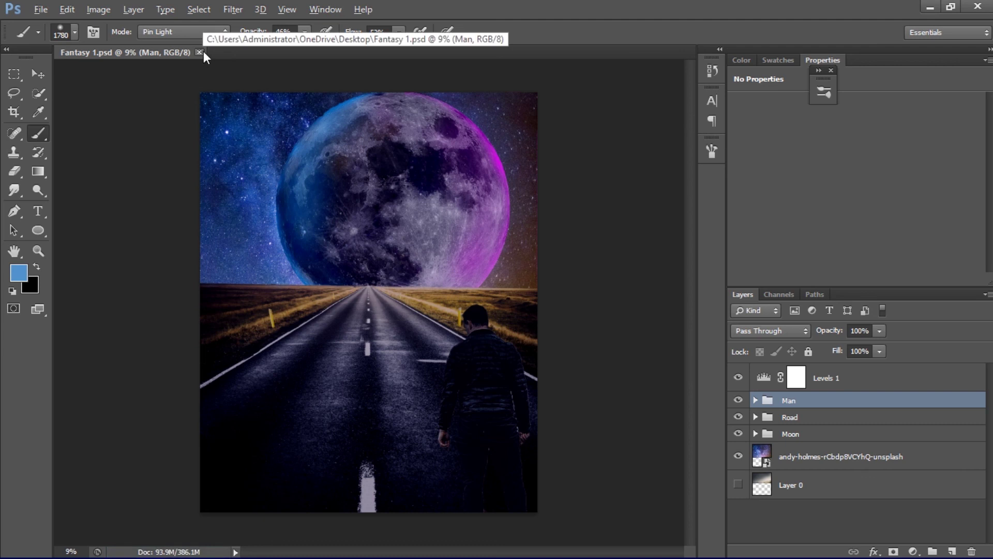
Save a JPEG copy of the composite at quality 12 (Maximum), Progressive with 3 scans.
key("ctrl+shift+s")
left_click(515, 355)
left_click(517, 231)
left_click(662, 337)
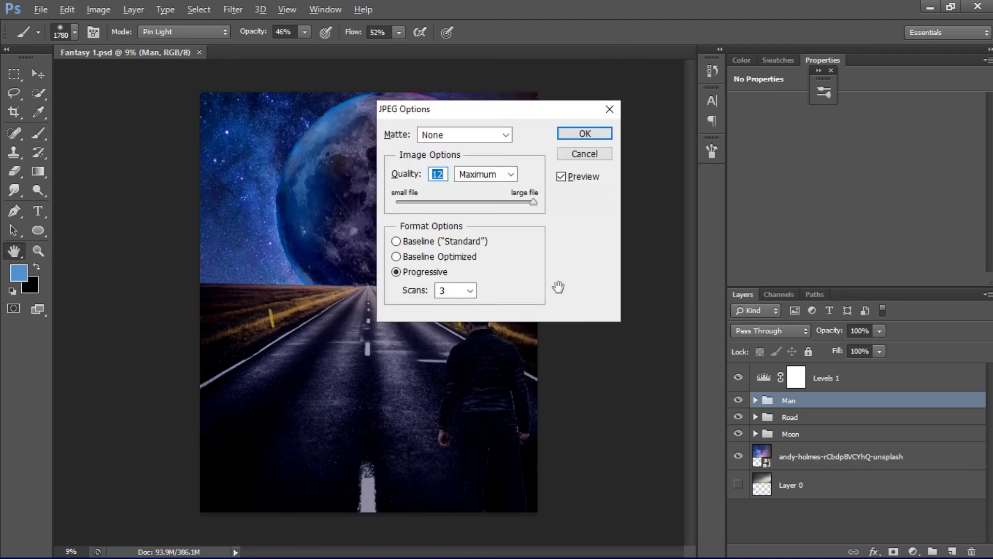
left_click(584, 134)
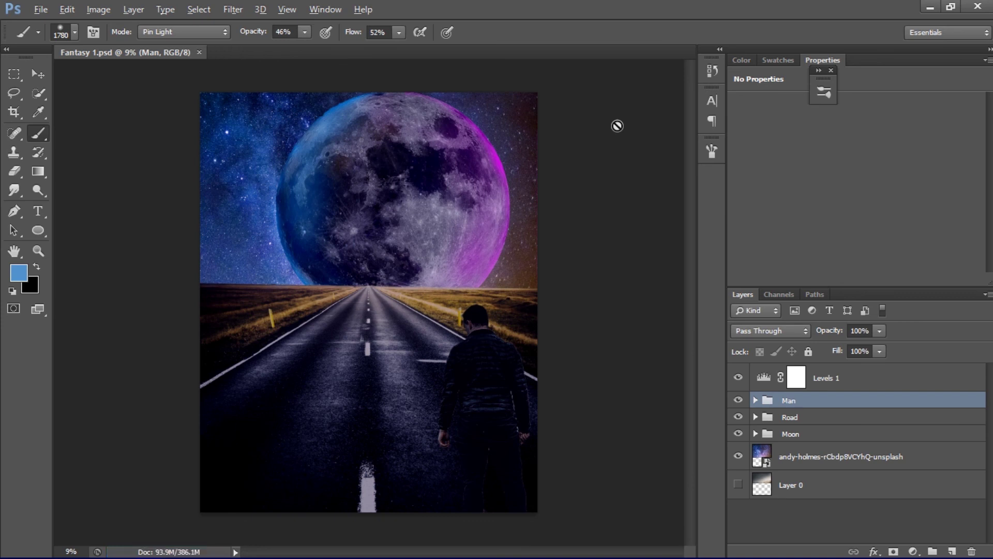